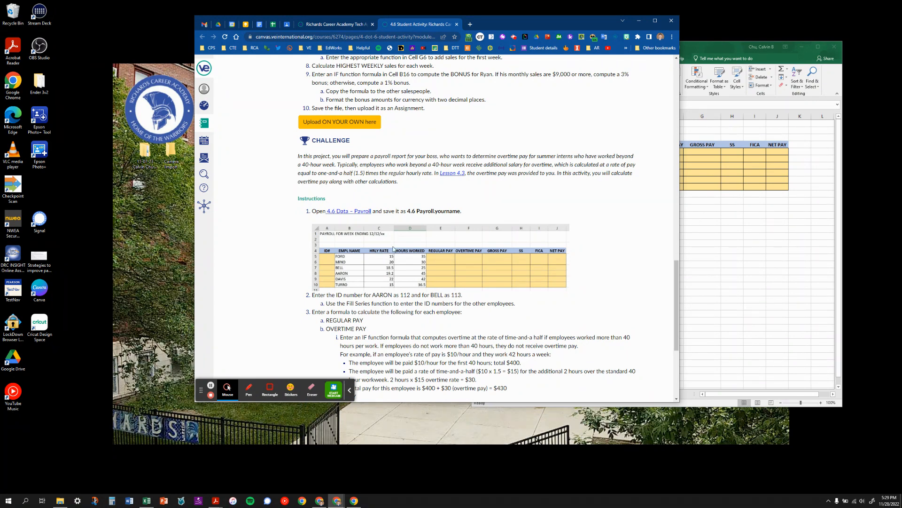
# Arrange the assignment page and the payroll workbook side by side on the screen
pyautogui.click(350, 390)
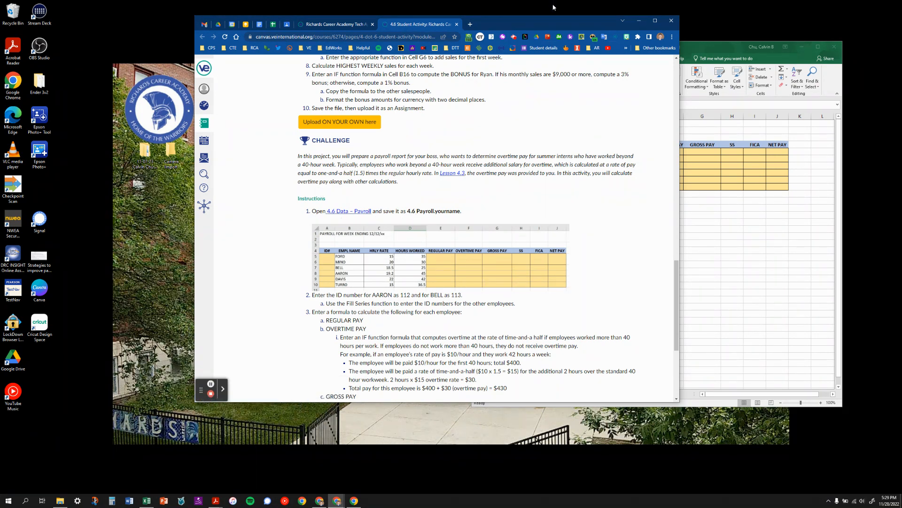
pyautogui.click(791, 315)
pyautogui.click(495, 29)
pyautogui.press('super+Left')
pyautogui.click(546, 165)
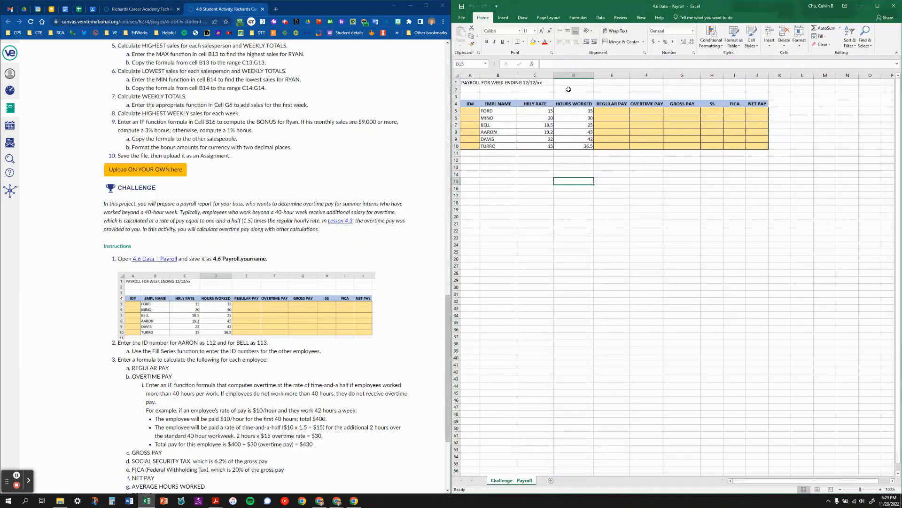
# Save the workbook to the Downloads folder as "4.6 Payroll" followed by a dot and the student's surname
pyautogui.click(462, 17)
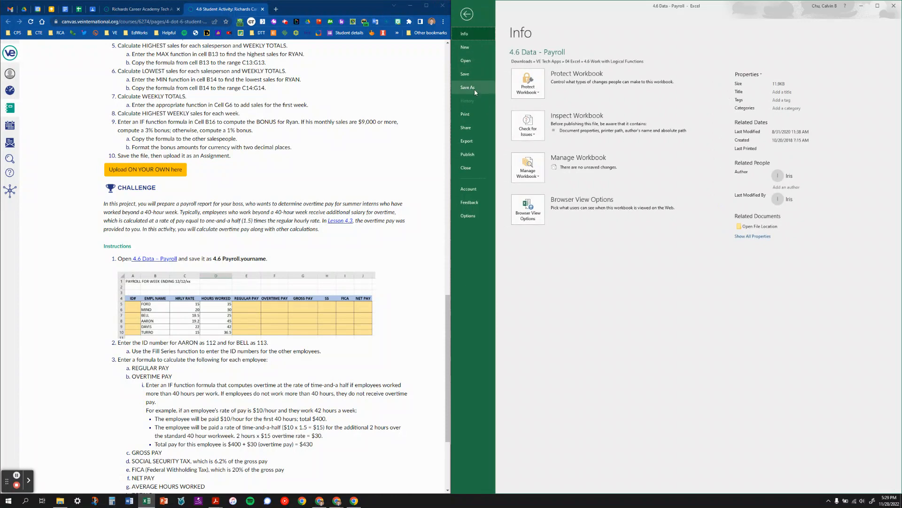
pyautogui.click(472, 88)
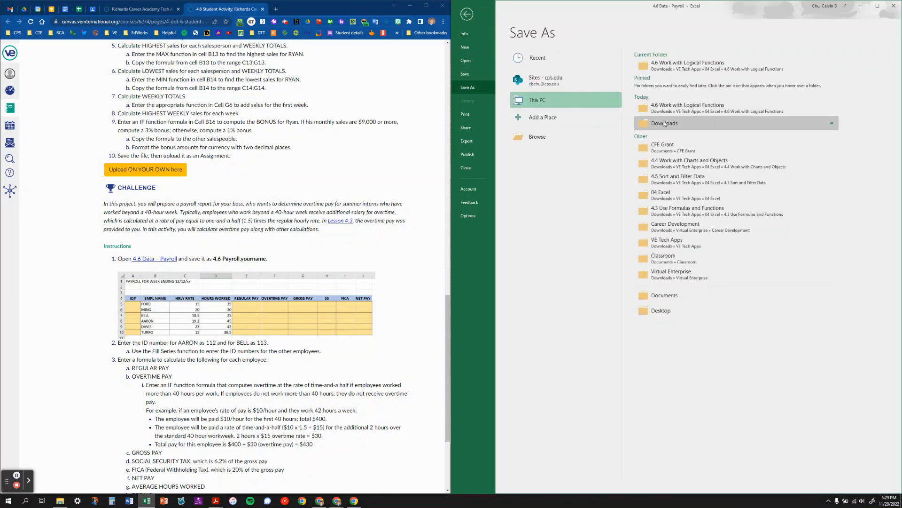
pyautogui.click(663, 124)
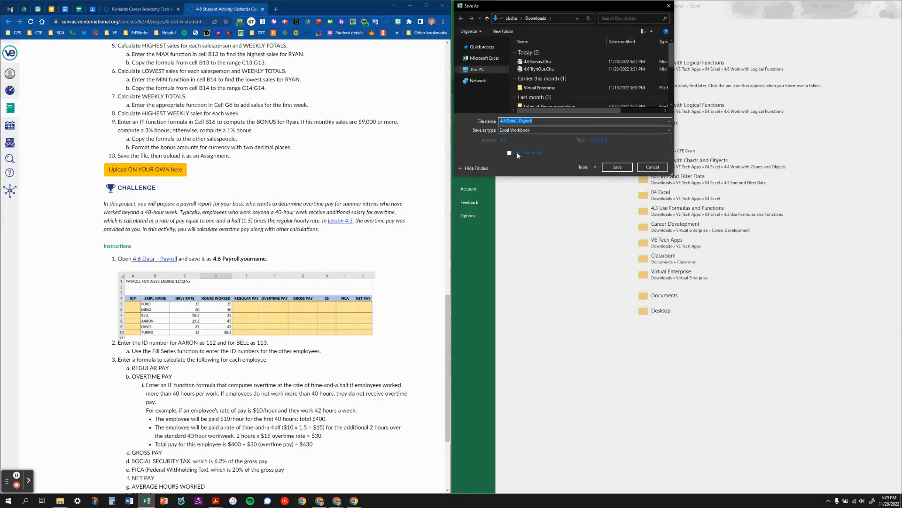
pyautogui.write('4')
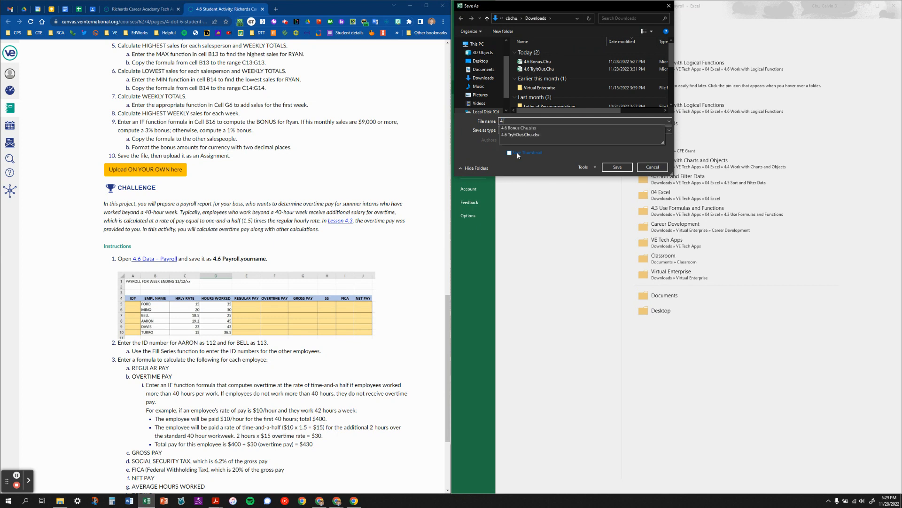
pyautogui.write('.6 Payroll')
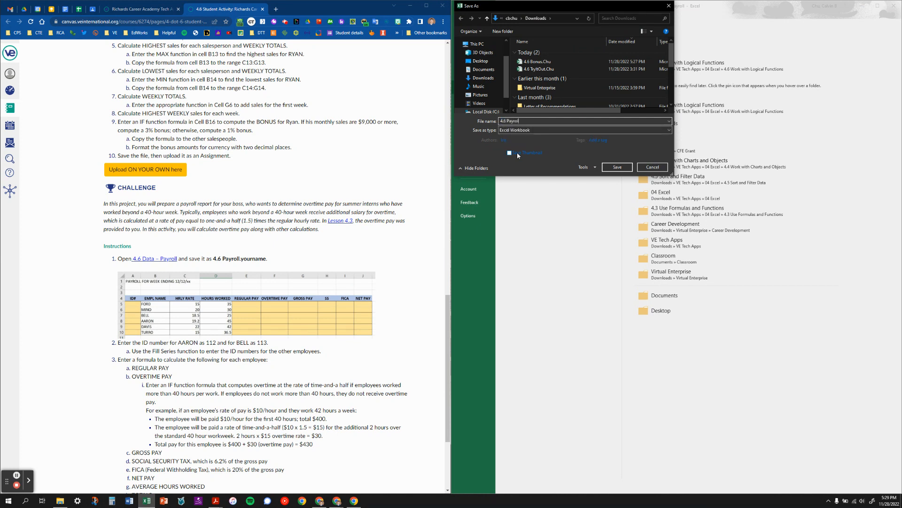
pyautogui.write('.Chu')
pyautogui.click(627, 169)
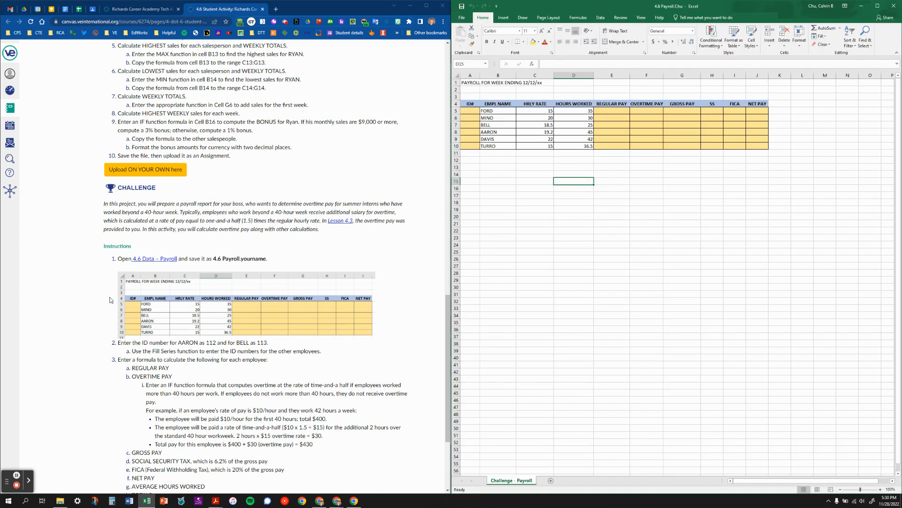
# Enter the two employee ID numbers given in instruction 2 of the Challenge into cells A8 and A7
pyautogui.scroll(-2, 95, 278)
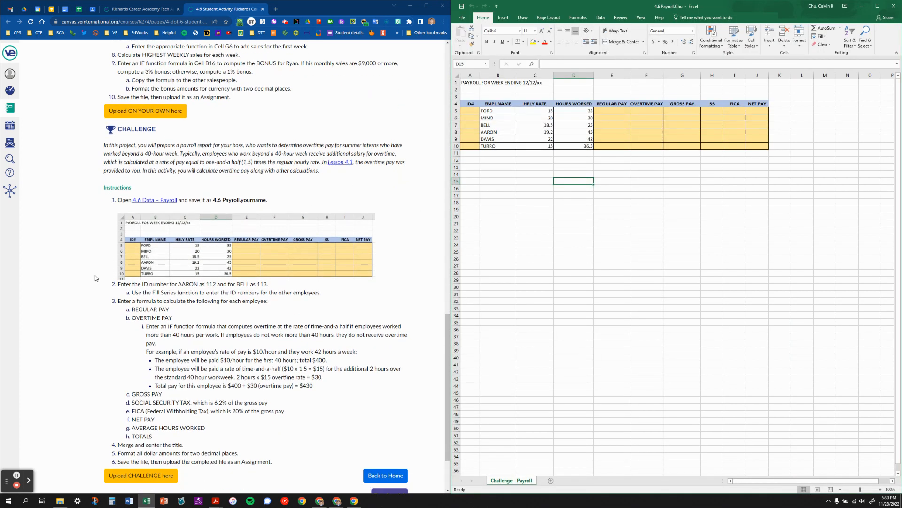
pyautogui.scroll(-2, 95, 278)
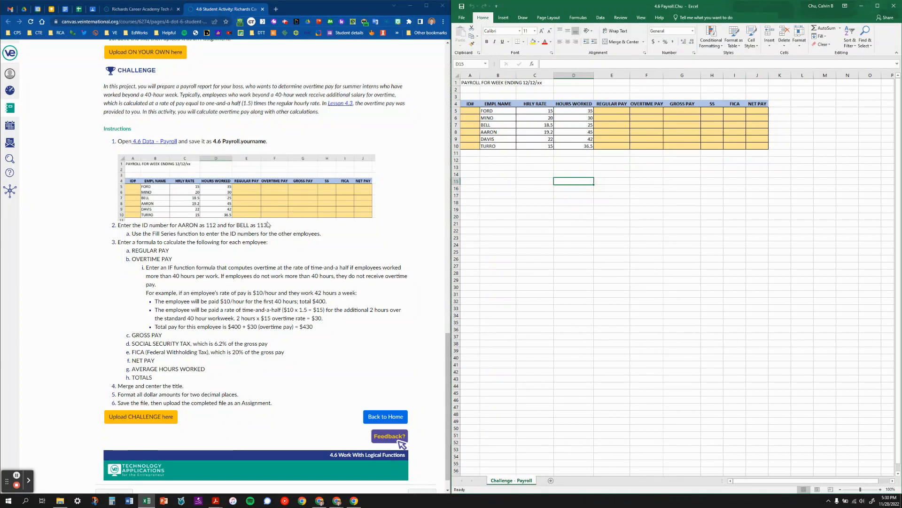
pyautogui.click(470, 111)
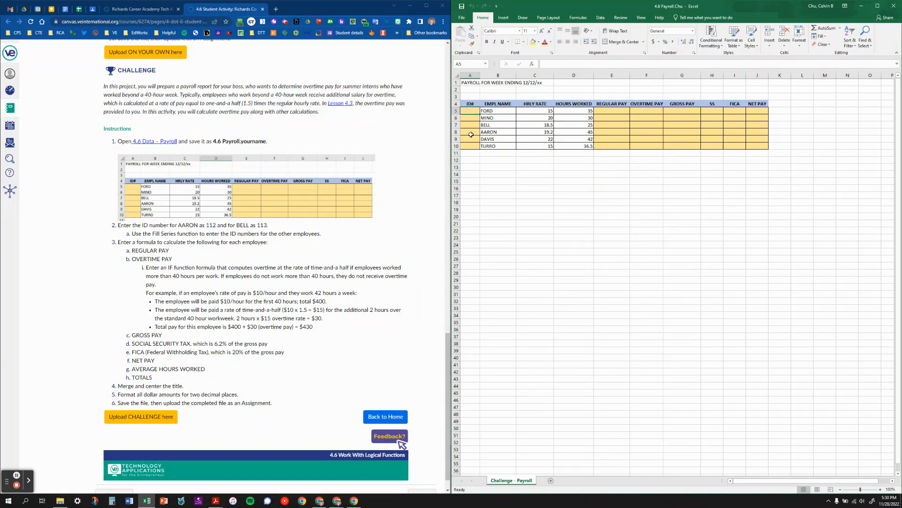
pyautogui.click(471, 134)
pyautogui.write('112')
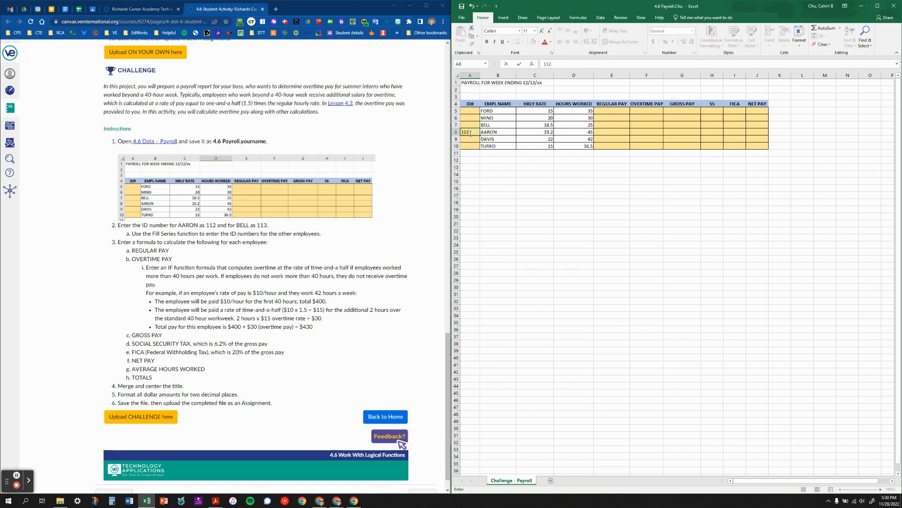
pyautogui.press('Up')
pyautogui.write('113')
pyautogui.press('Return')
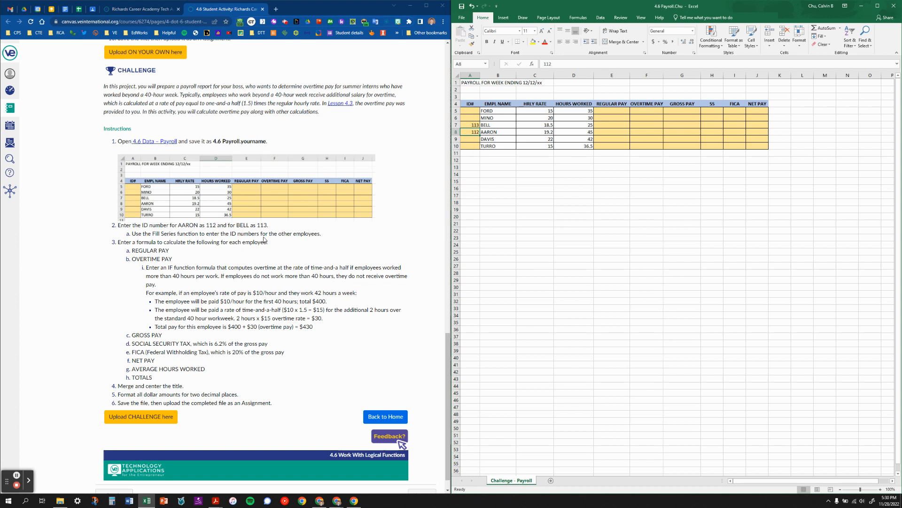
# Add filters to the payroll table A4:J10 and sort it by employee name from A to Z
pyautogui.moveTo(521, 167); pyautogui.dragTo(522, 160)
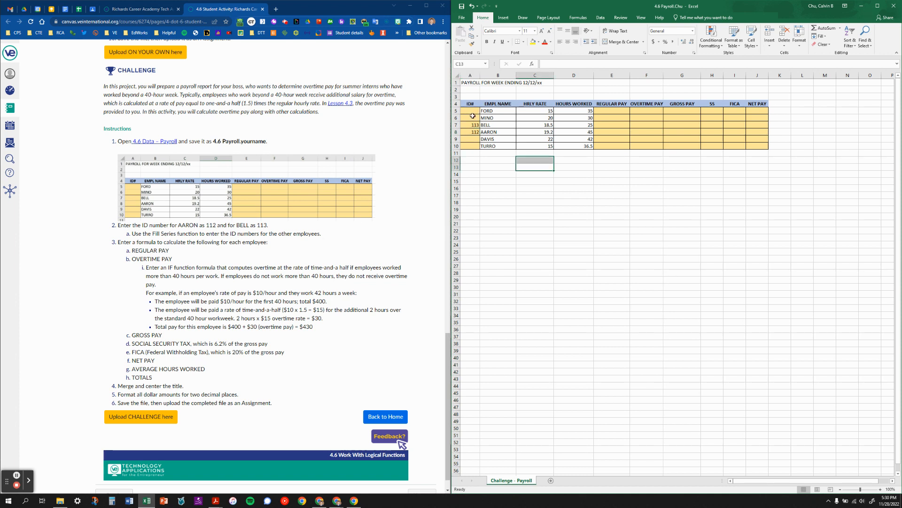
pyautogui.click(518, 138)
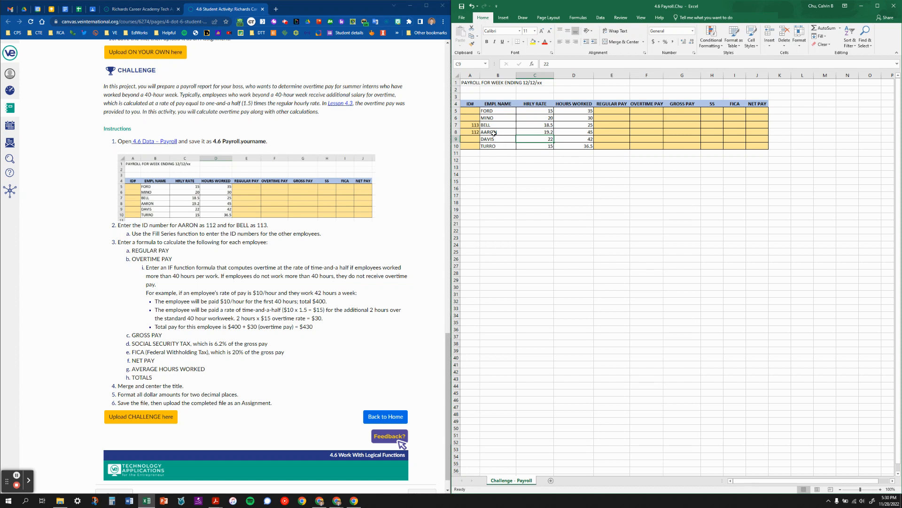
pyautogui.moveTo(472, 104); pyautogui.dragTo(757, 146)
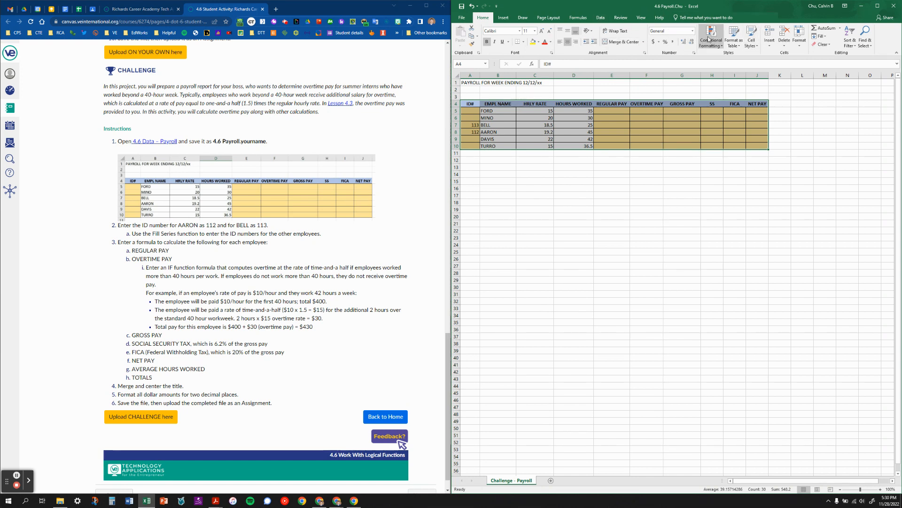
pyautogui.click(601, 17)
pyautogui.click(670, 36)
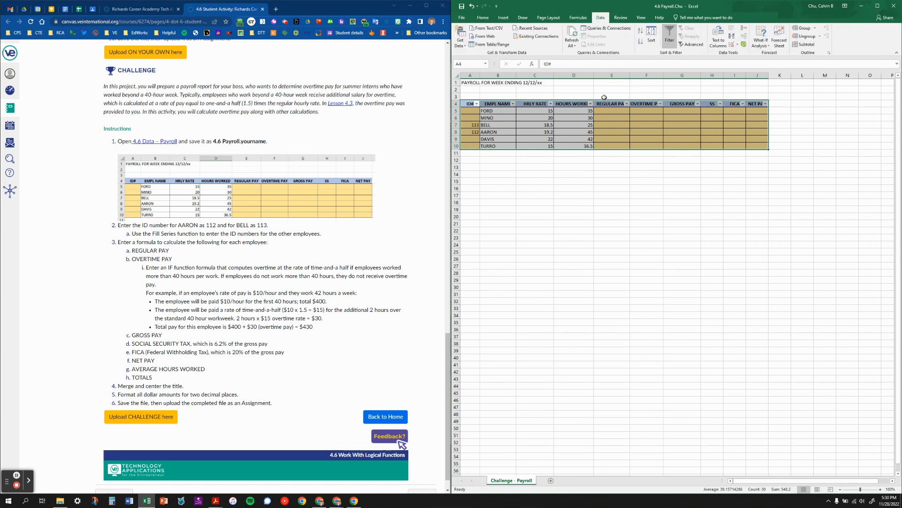
pyautogui.click(574, 125)
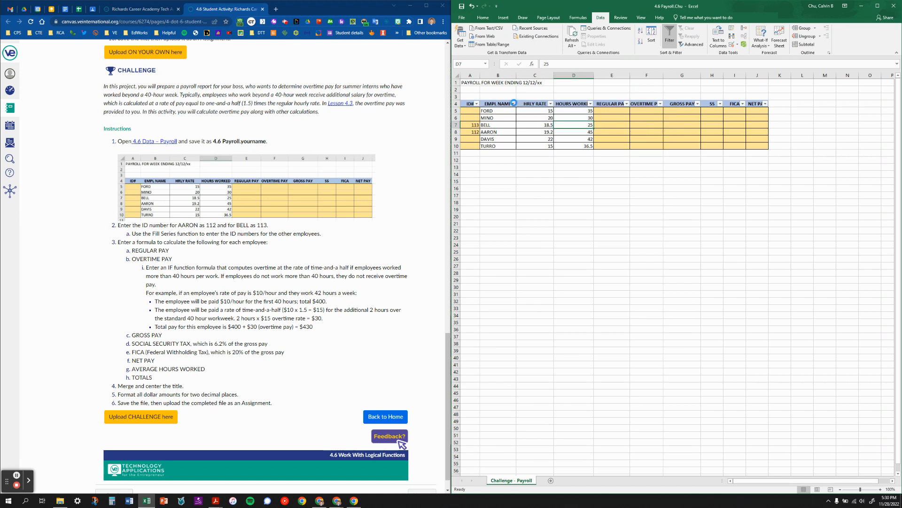
pyautogui.click(513, 103)
pyautogui.click(443, 111)
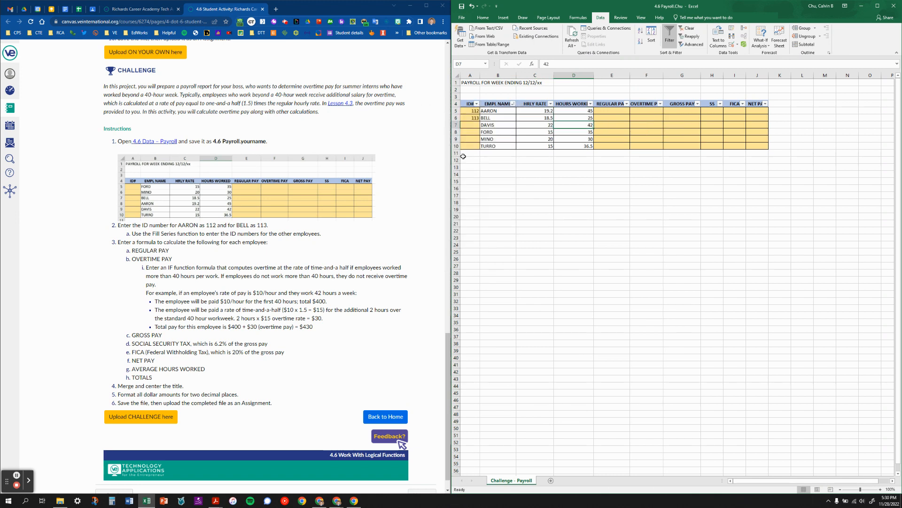
# Fill the ID number series from A5:A6 down to A10 for the remaining employees
pyautogui.click(473, 123)
pyautogui.moveTo(473, 111); pyautogui.dragTo(474, 118)
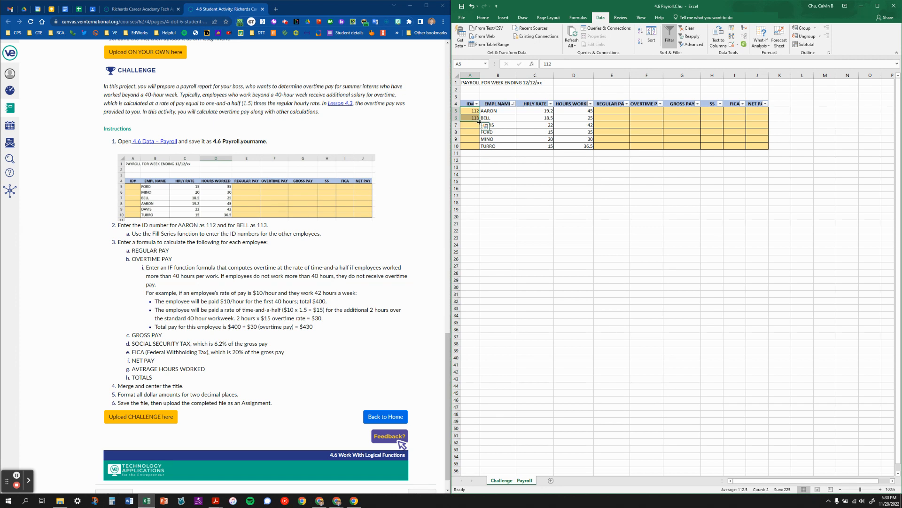
pyautogui.doubleClick(479, 122)
pyautogui.click(497, 188)
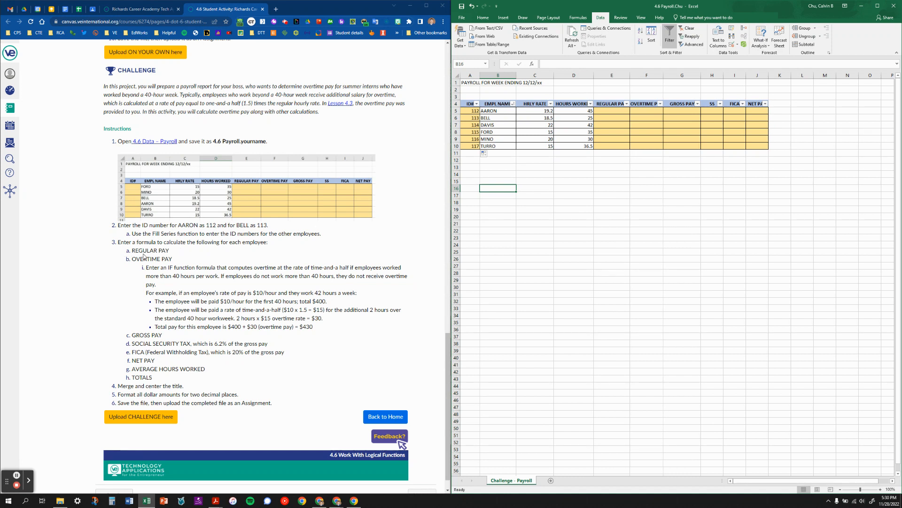
# Calculate regular pay in E5 with =C5*D5 and copy the formula down to E10
pyautogui.click(615, 110)
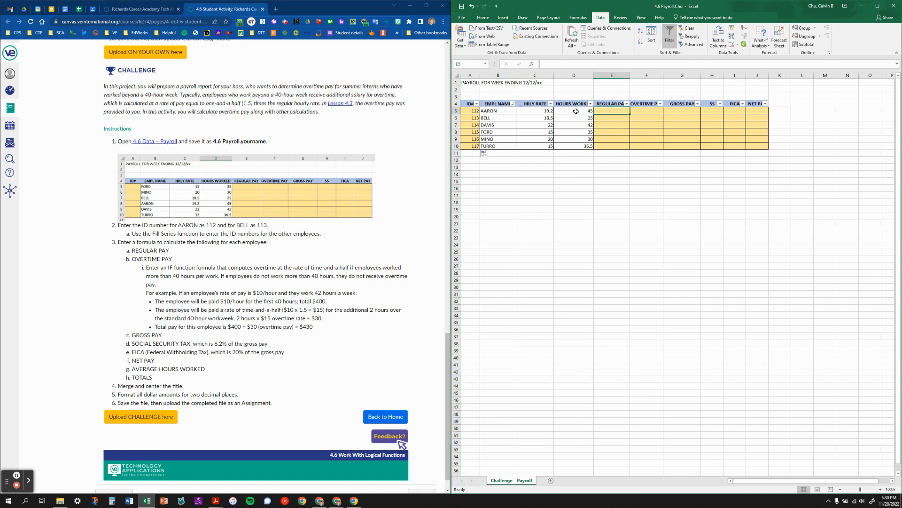
pyautogui.write('=')
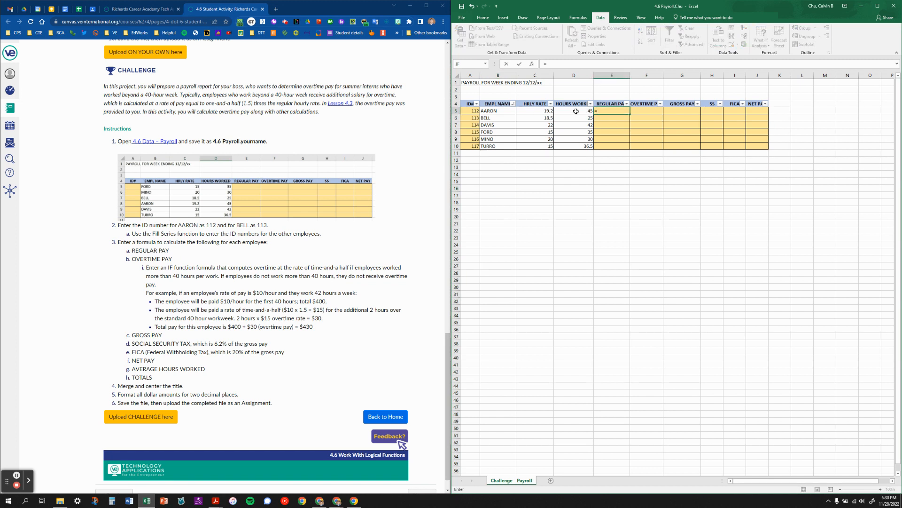
pyautogui.click(541, 112)
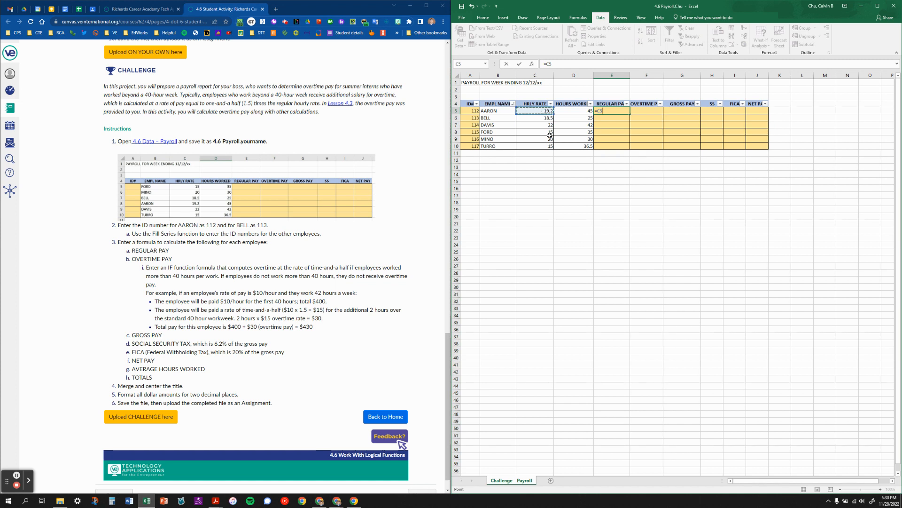
pyautogui.write('*')
pyautogui.click(584, 112)
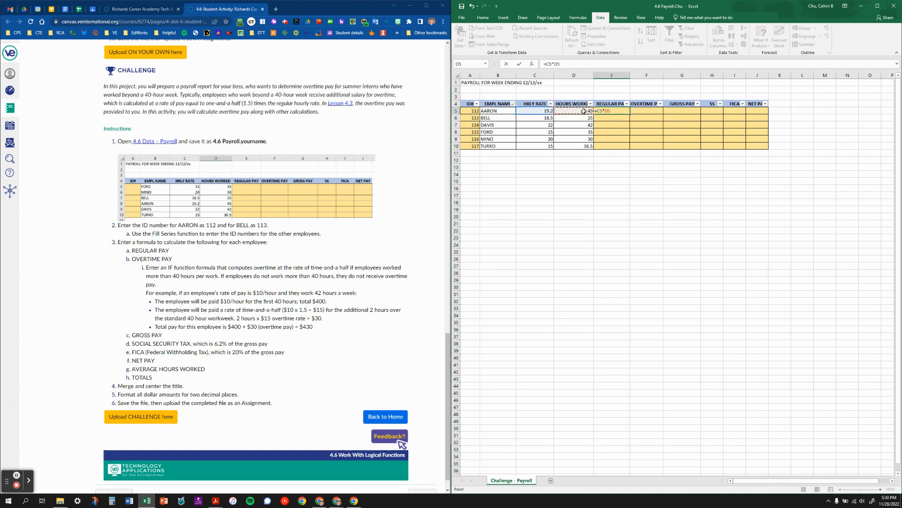
pyautogui.press('Return')
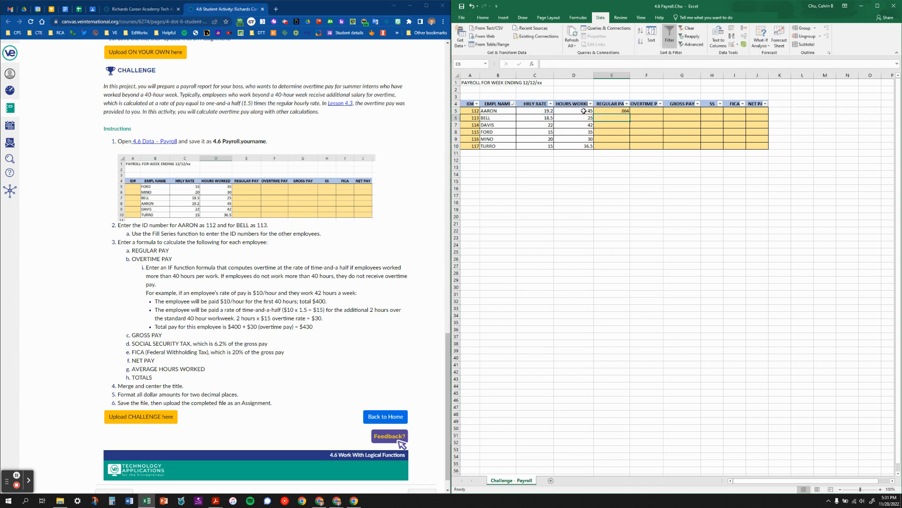
pyautogui.click(620, 110)
pyautogui.doubleClick(630, 114)
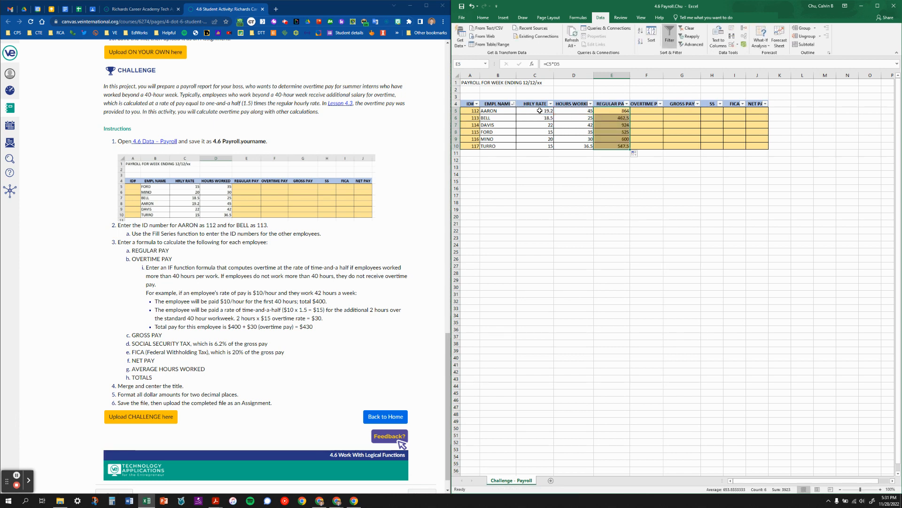
# Apply the Accounting dollar format to the hourly rates in C5:C10 and the pay columns E5:J10
pyautogui.moveTo(540, 110); pyautogui.dragTo(539, 144)
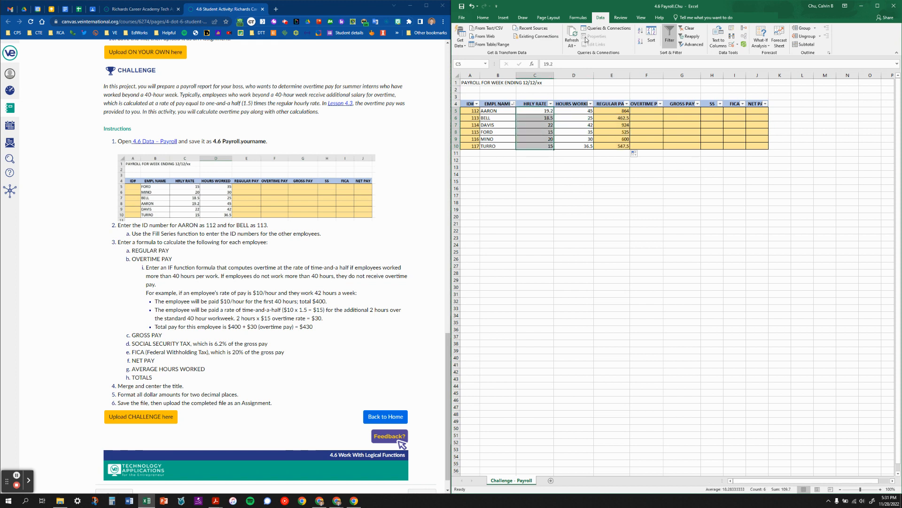
pyautogui.click(483, 18)
pyautogui.click(652, 42)
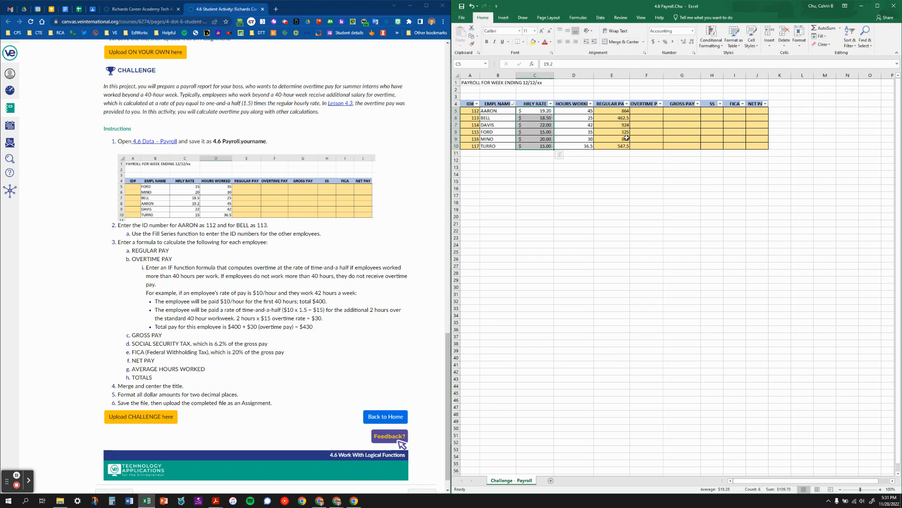
pyautogui.moveTo(611, 111); pyautogui.dragTo(754, 145)
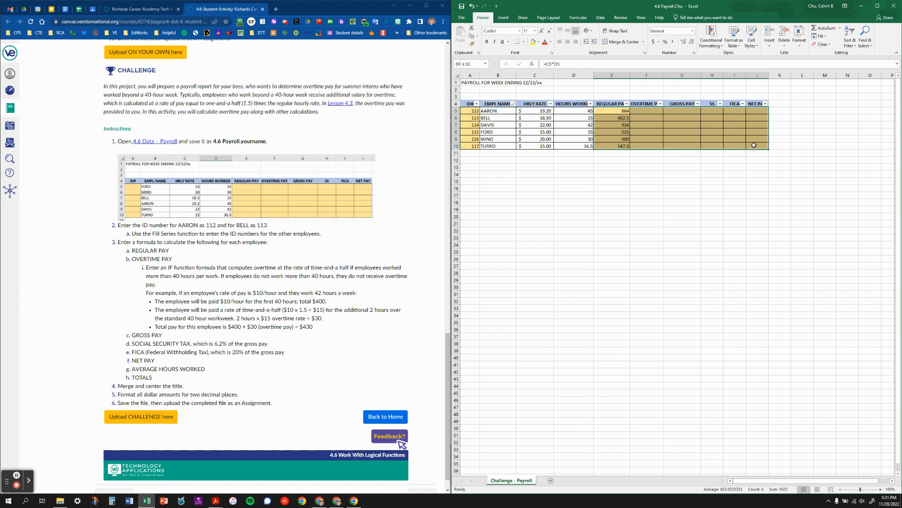
pyautogui.click(652, 42)
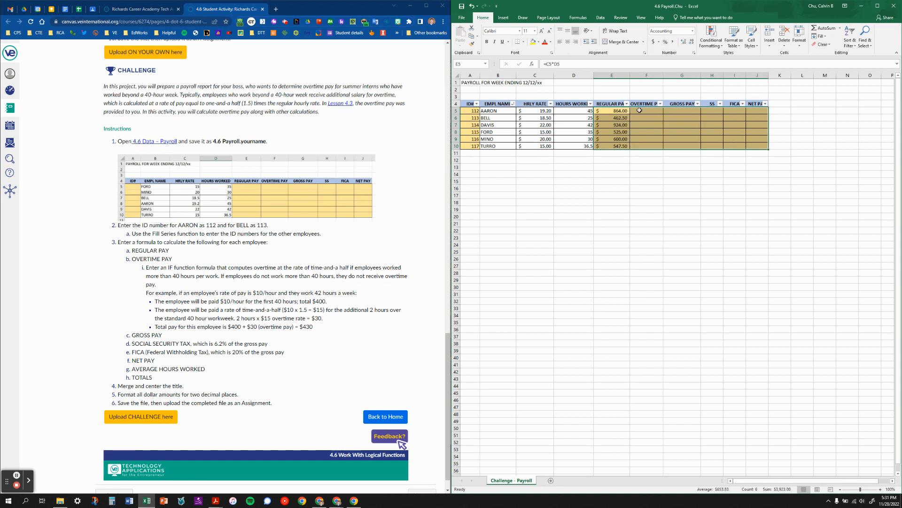
pyautogui.click(625, 193)
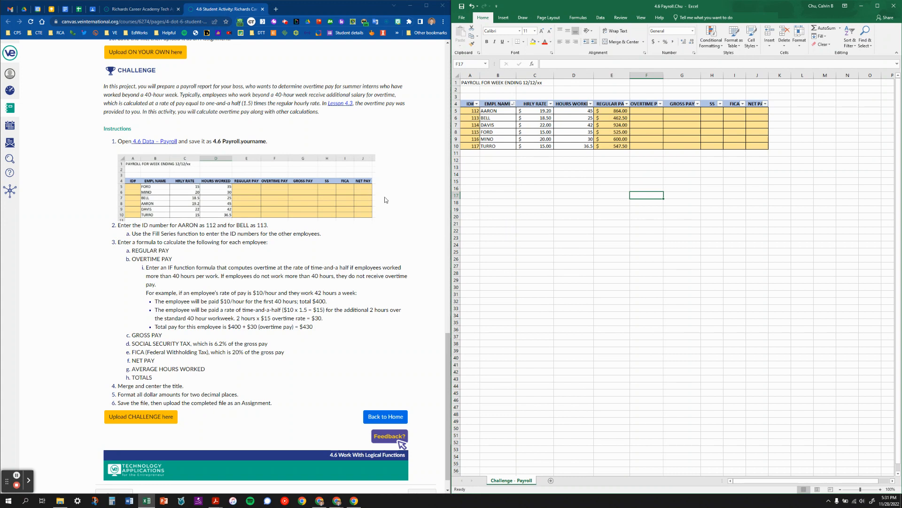
# Calculate overtime pay in F5 with =IF(D5>40,(D5-40)*(C5*1.5),0) and copy the formula down to F10
pyautogui.click(654, 111)
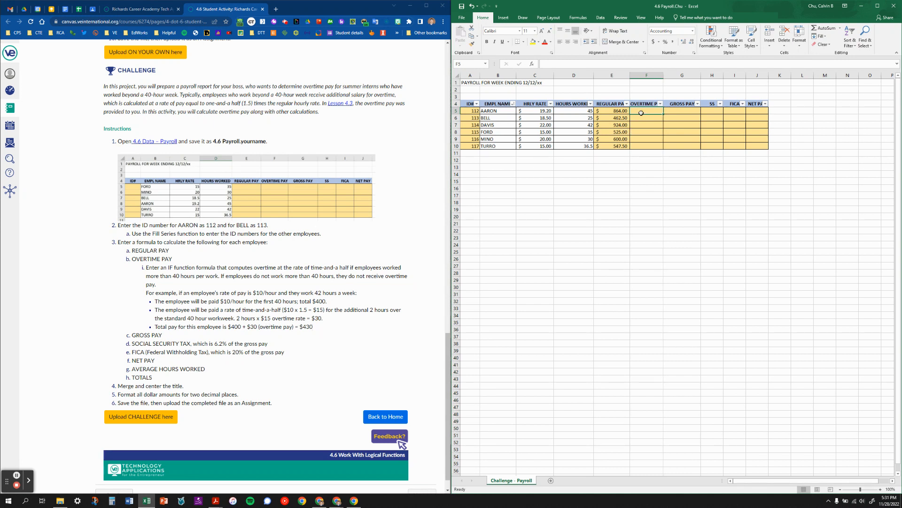
pyautogui.write('=')
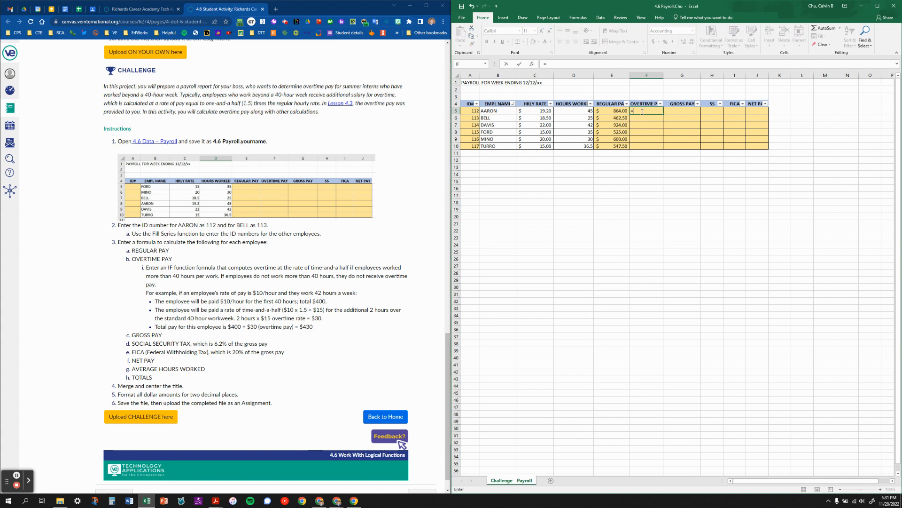
pyautogui.write('if(')
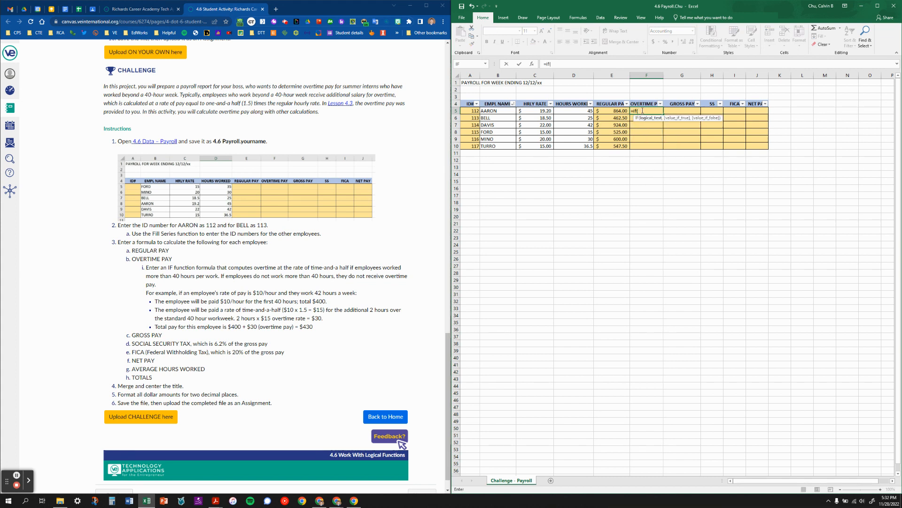
pyautogui.click(580, 111)
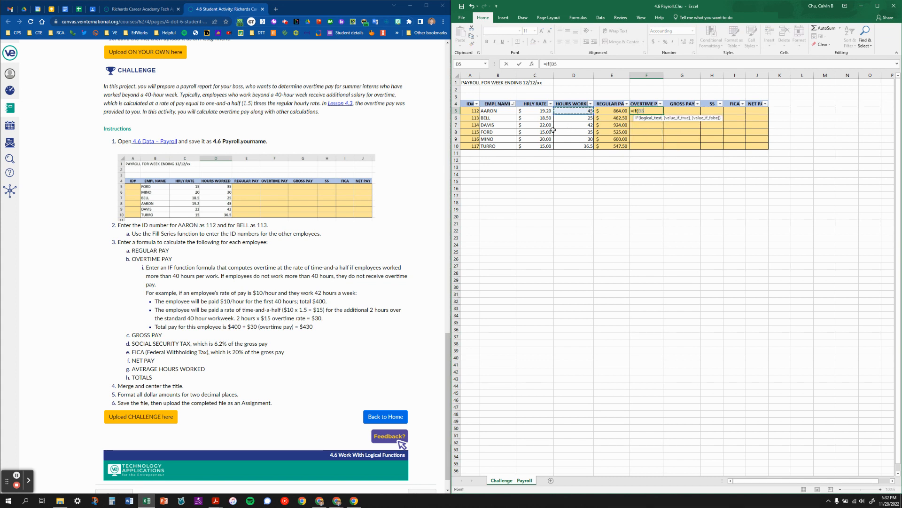
pyautogui.write('>40,')
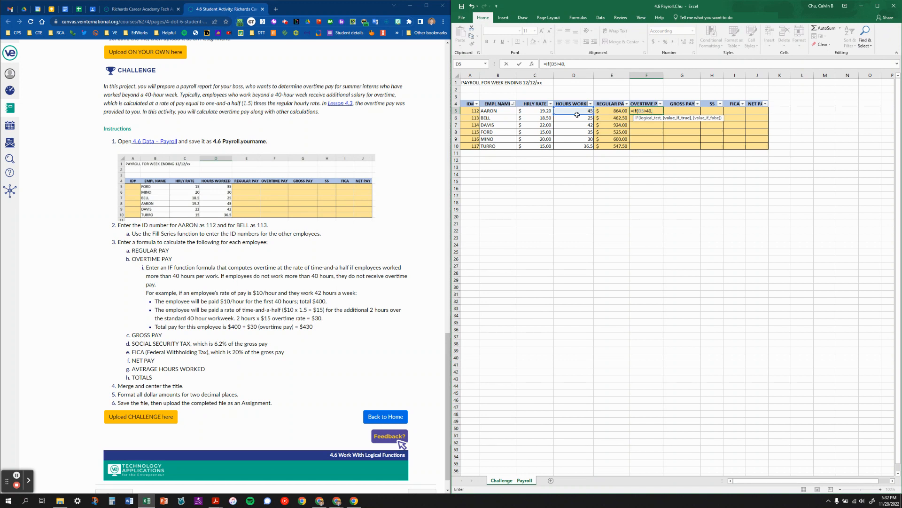
pyautogui.write('(')
pyautogui.click(578, 113)
pyautogui.write('-40')
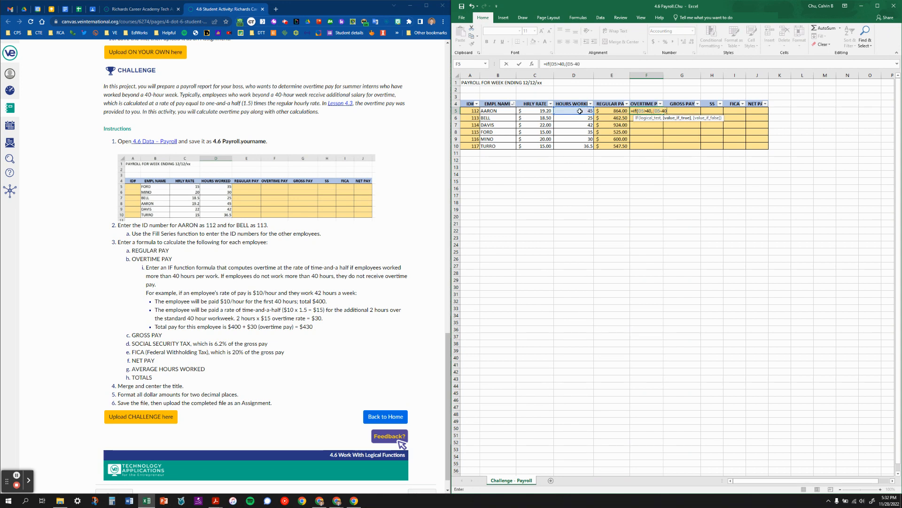
pyautogui.write(')*')
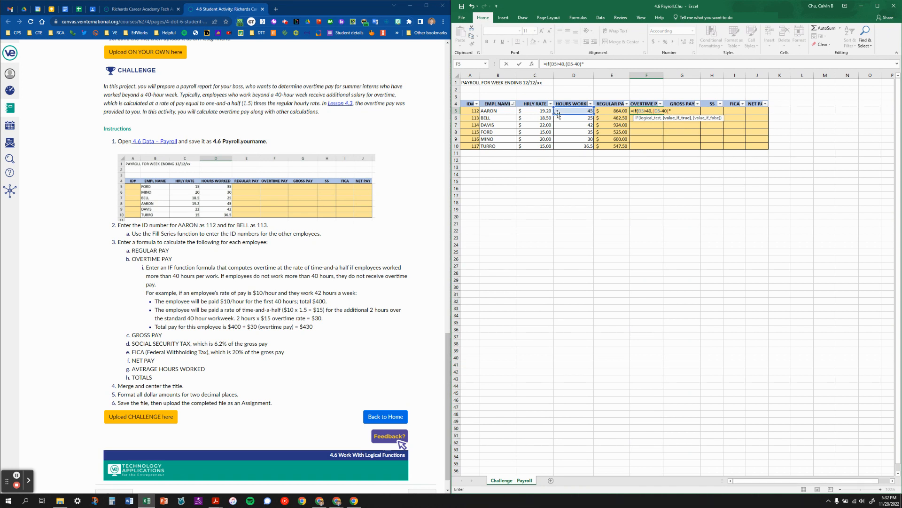
pyautogui.write('(')
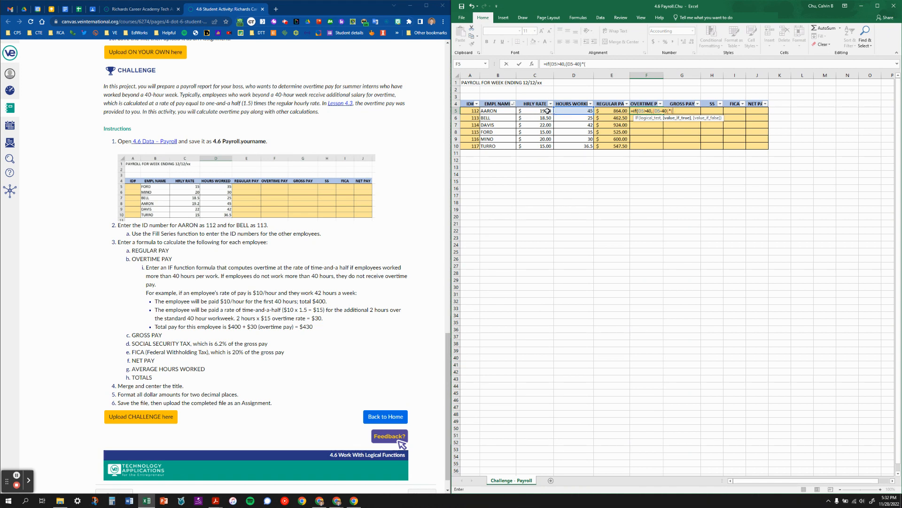
pyautogui.click(545, 110)
pyautogui.write('*1.5)')
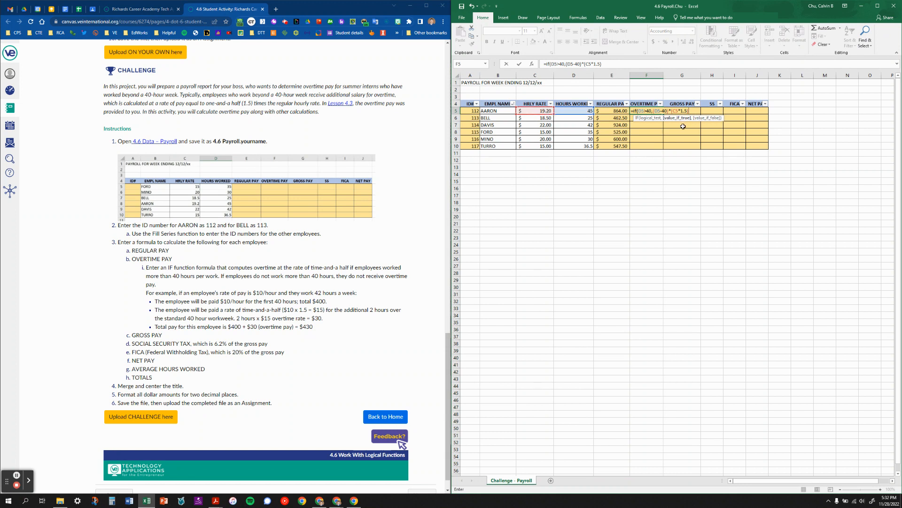
pyautogui.write(',0)')
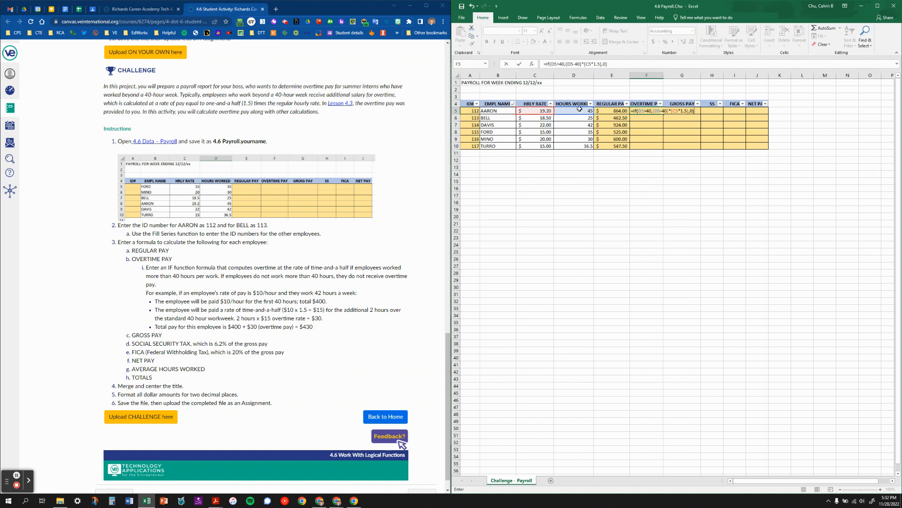
pyautogui.click(657, 111)
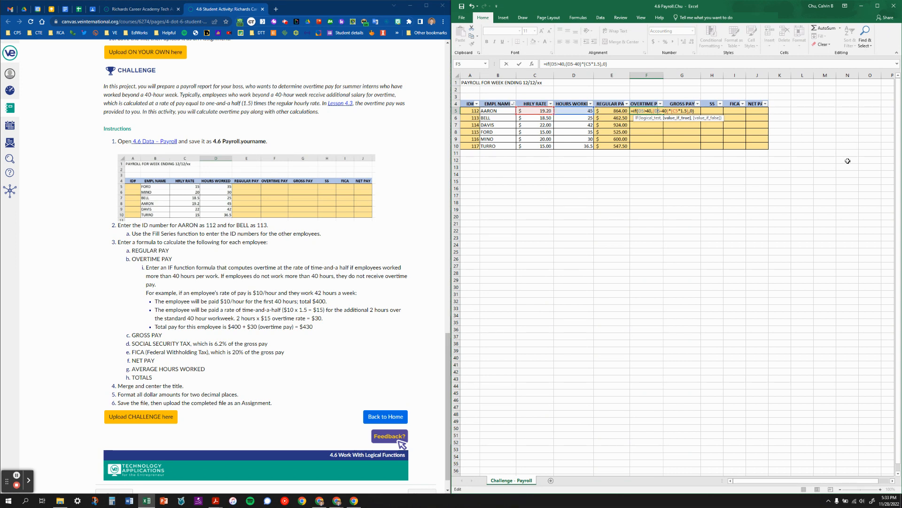
pyautogui.press('Return')
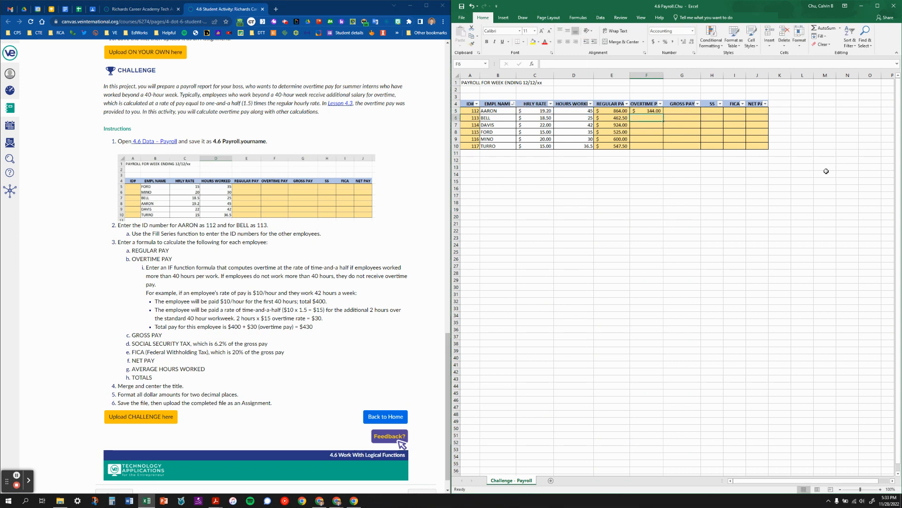
pyautogui.click(652, 111)
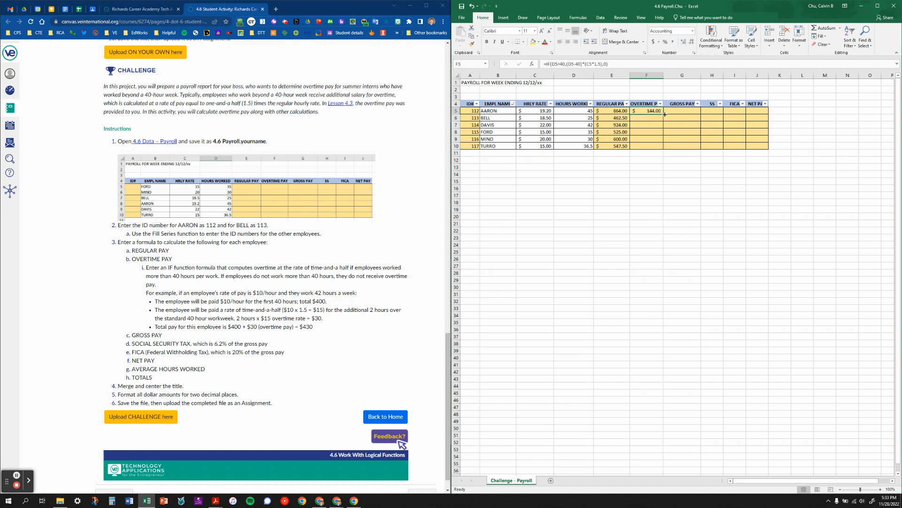
pyautogui.doubleClick(664, 114)
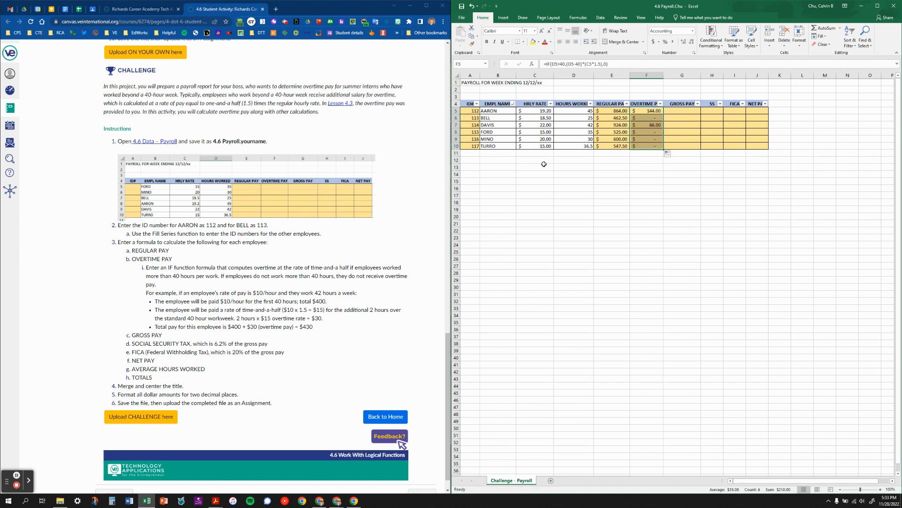
# Check the row 7 employee's time-and-a-half rate with the scratch formula =+C7*1.5 in D13, and clear that cell
pyautogui.click(578, 125)
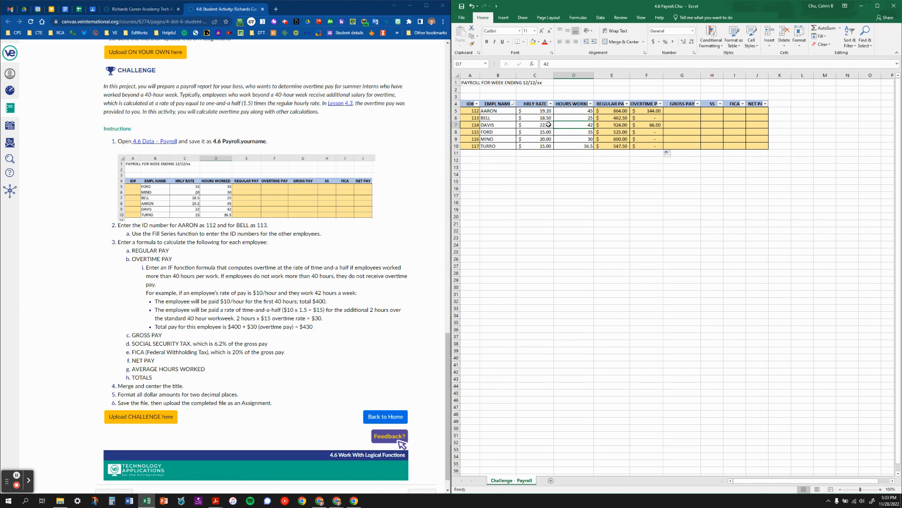
pyautogui.click(570, 166)
pyautogui.write('+')
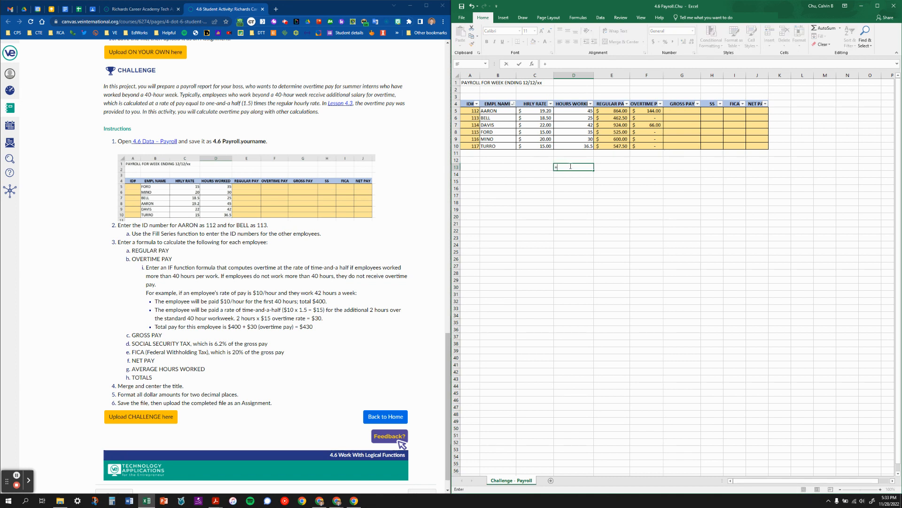
pyautogui.click(544, 124)
pyautogui.write('*.1')
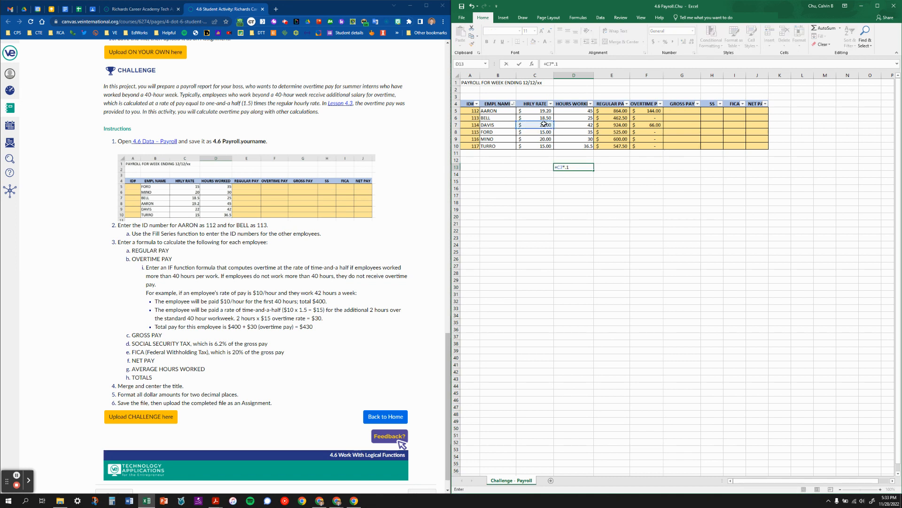
pyautogui.press('BackSpace')
pyautogui.press('BackSpace')
pyautogui.write('1.5')
pyautogui.press('Return')
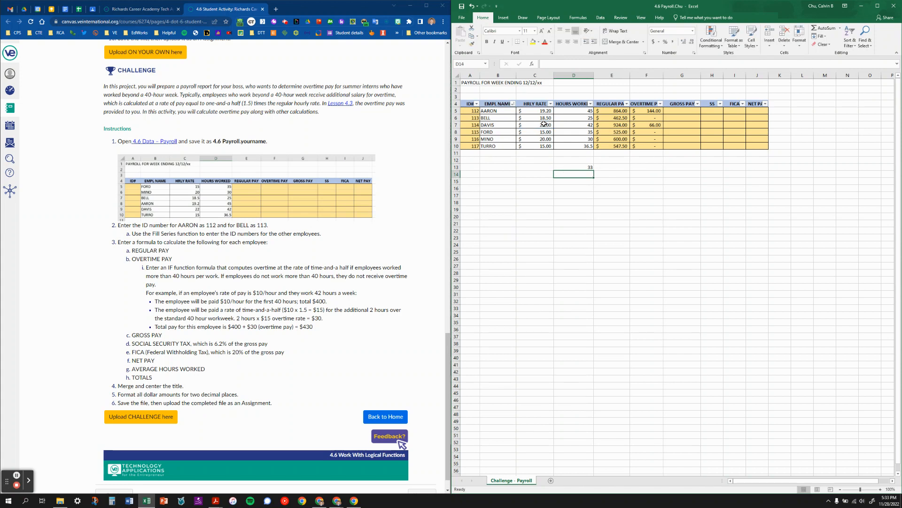
pyautogui.press('Up')
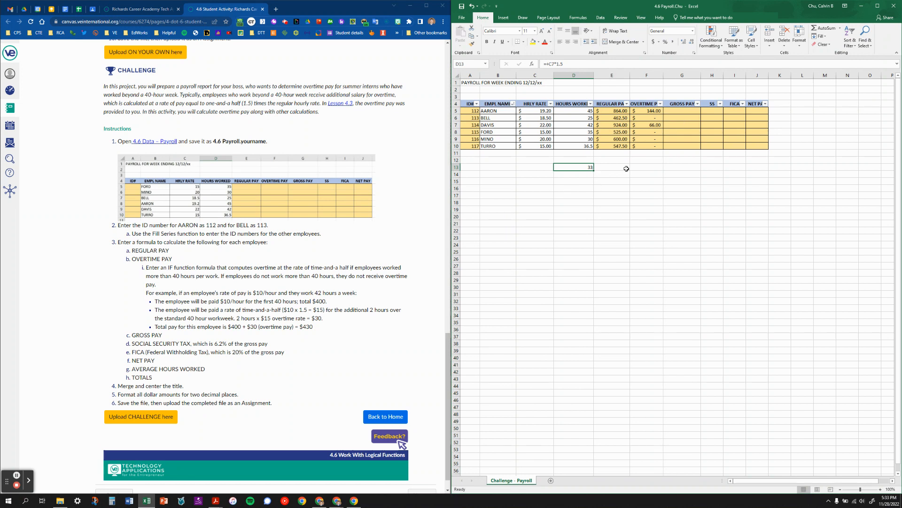
# Calculate gross pay in G5 with =+SUM(E5:F5) and copy the formula down to G10
pyautogui.click(677, 111)
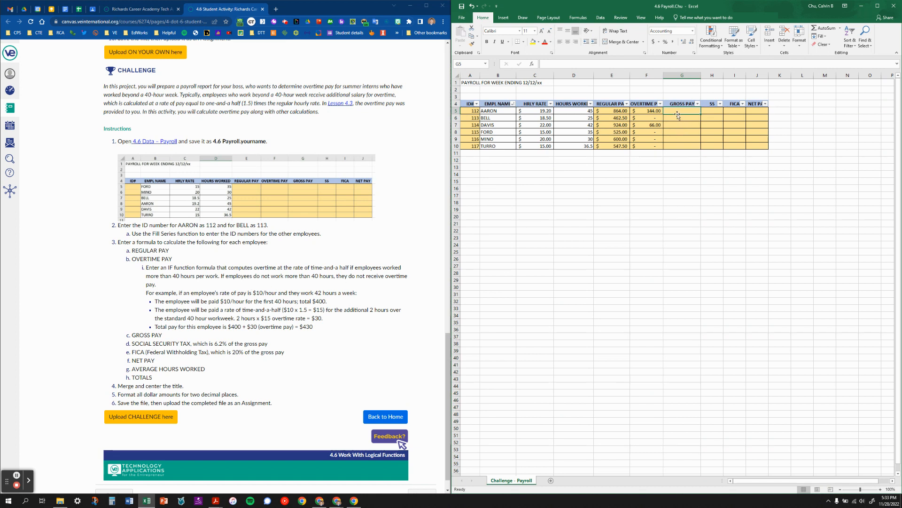
pyautogui.write('+')
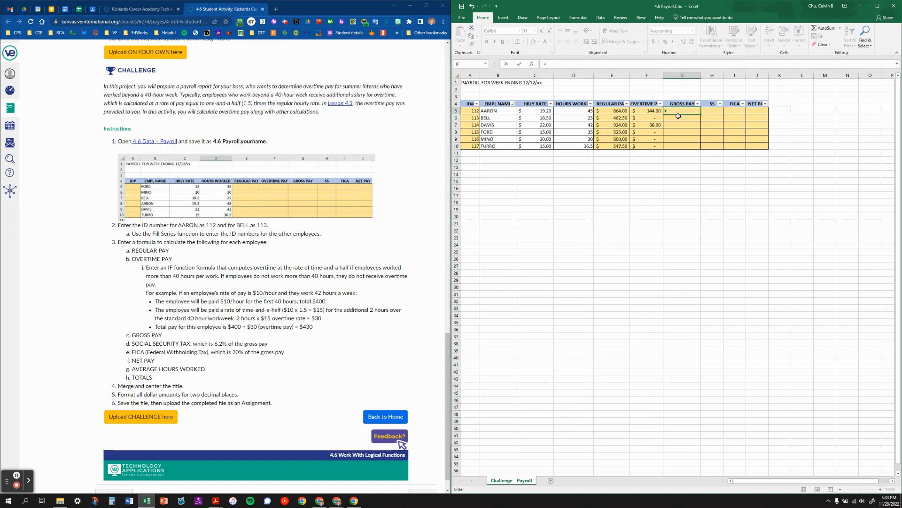
pyautogui.write('sum(')
pyautogui.moveTo(648, 111); pyautogui.dragTo(611, 111)
pyautogui.press('Return')
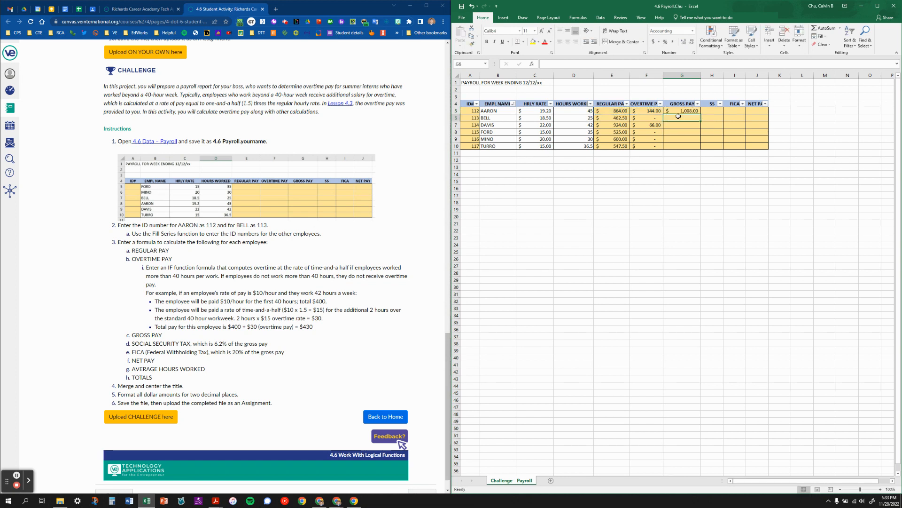
pyautogui.click(680, 113)
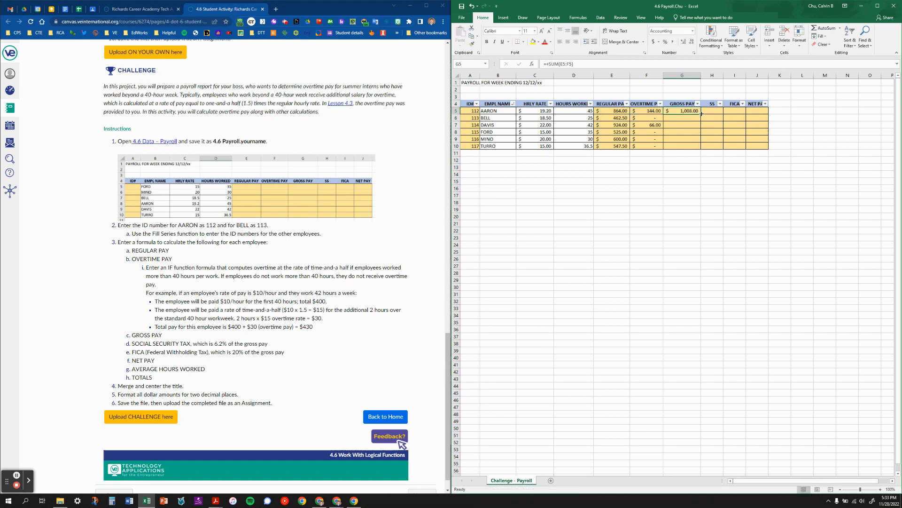
pyautogui.doubleClick(701, 113)
# Calculate the 6.2% Social Security tax on gross pay in H5 with =G5*0.062
pyautogui.click(711, 112)
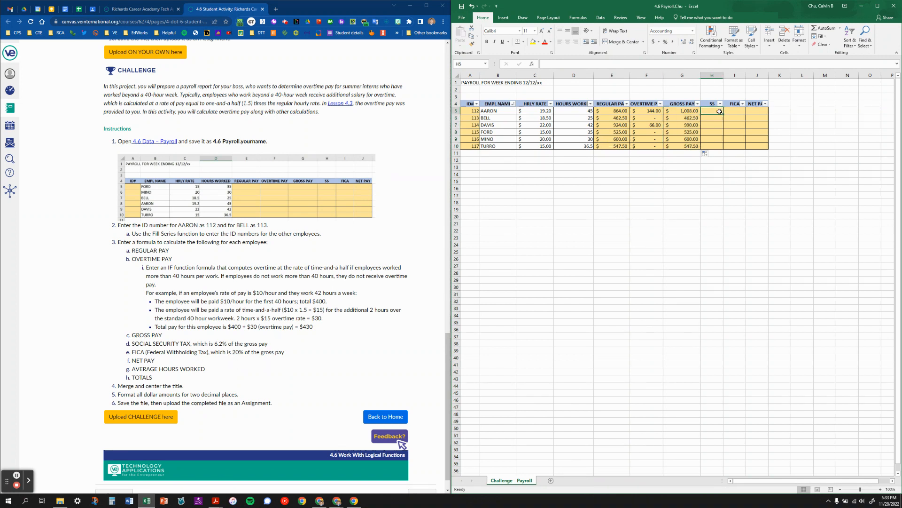
pyautogui.write('=')
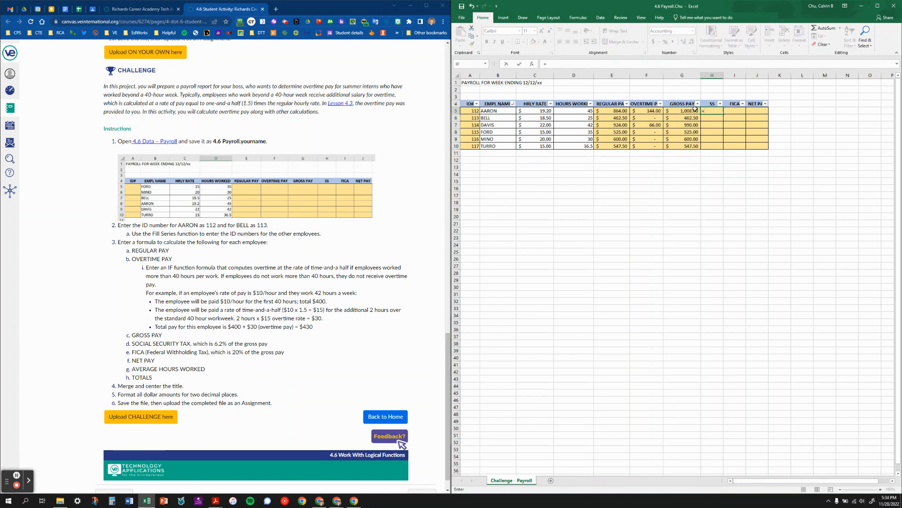
pyautogui.click(686, 110)
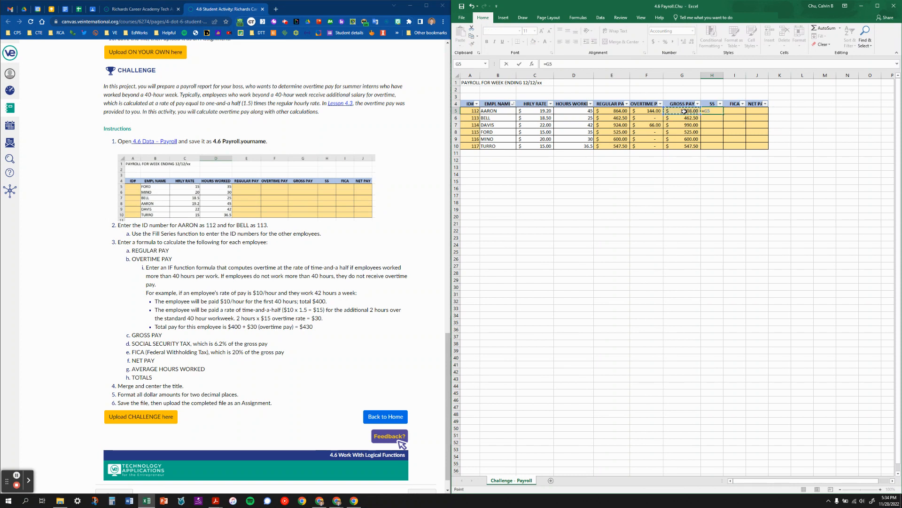
pyautogui.write('*.062')
pyautogui.press('Return')
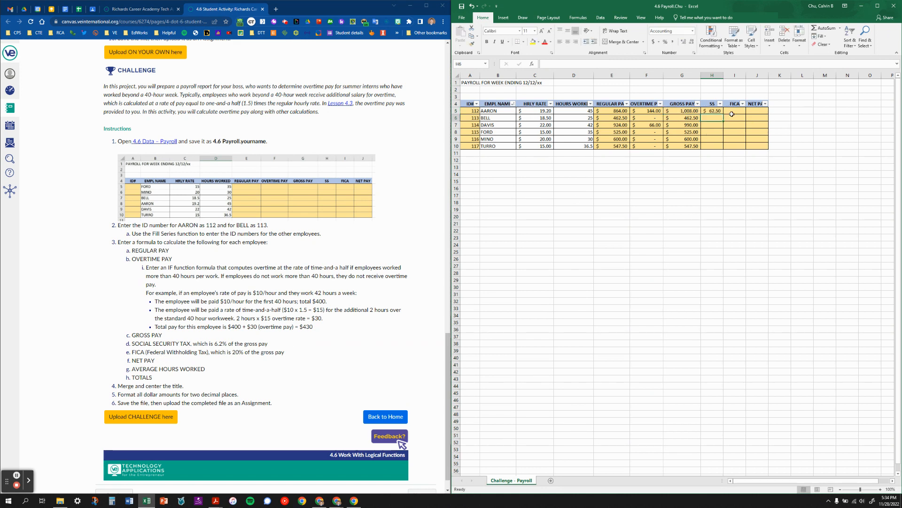
# Calculate the 20% FICA withholding on gross pay in I5 with =G5*0.2
pyautogui.click(733, 113)
pyautogui.write('=')
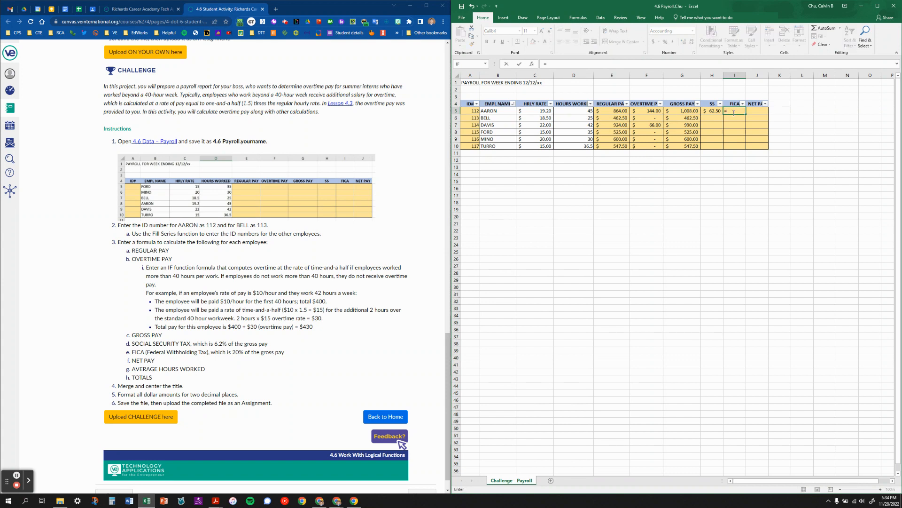
pyautogui.click(680, 111)
pyautogui.write('(')
pyautogui.write('*')
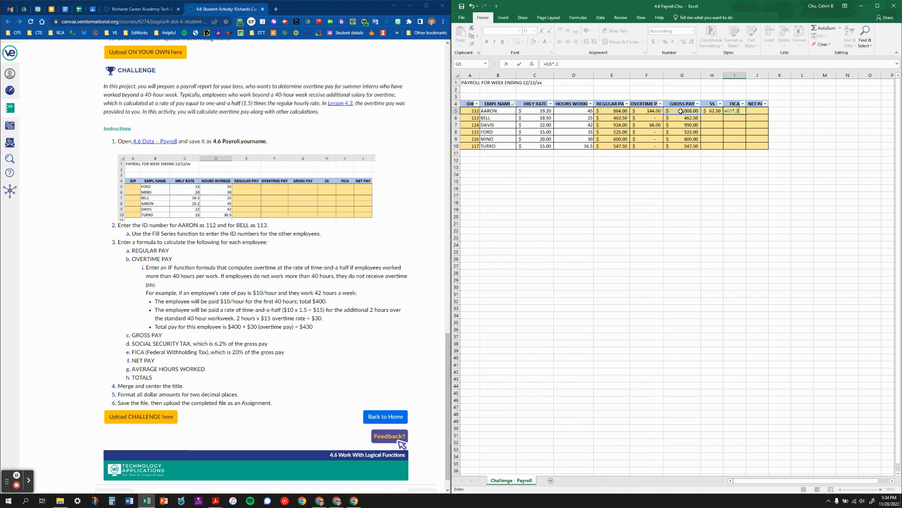
pyautogui.write('.2')
pyautogui.press('Return')
pyautogui.press('Up')
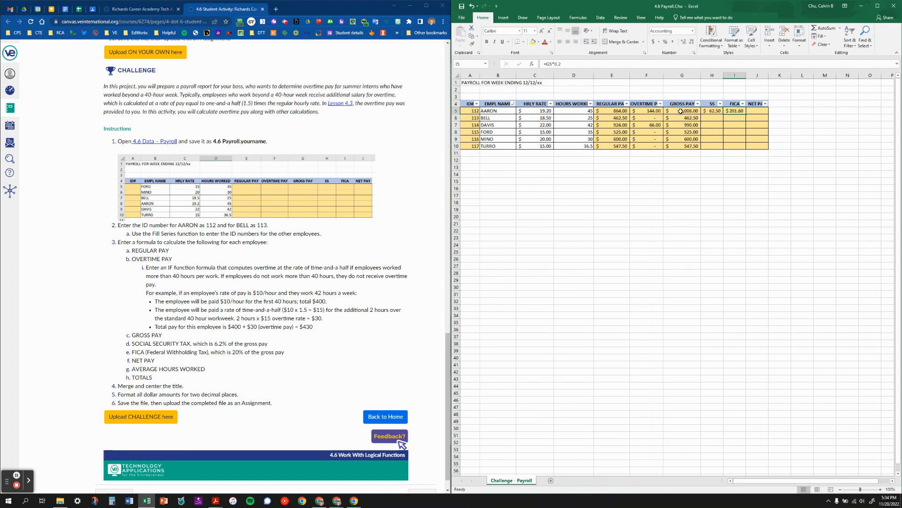
# Calculate net pay in J5 by subtracting Social Security and FICA from gross pay with =G5-H5-I5
pyautogui.click(760, 111)
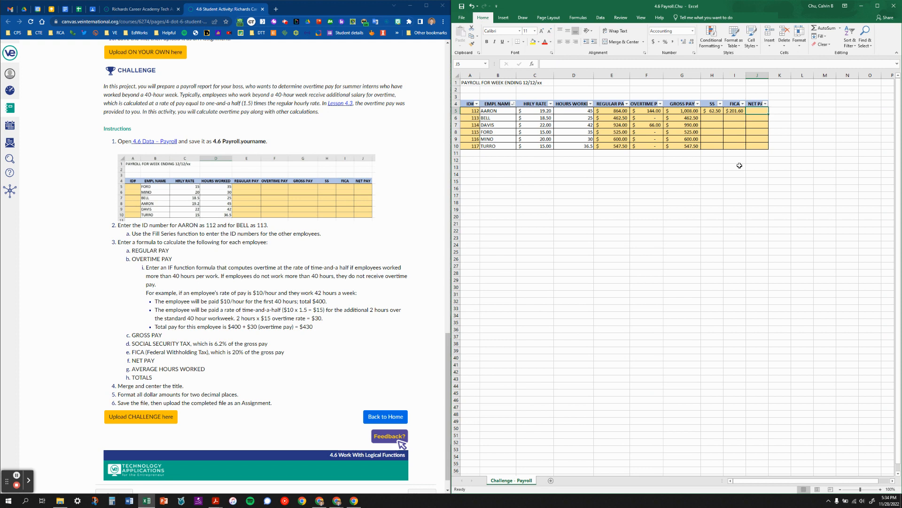
pyautogui.click(716, 111)
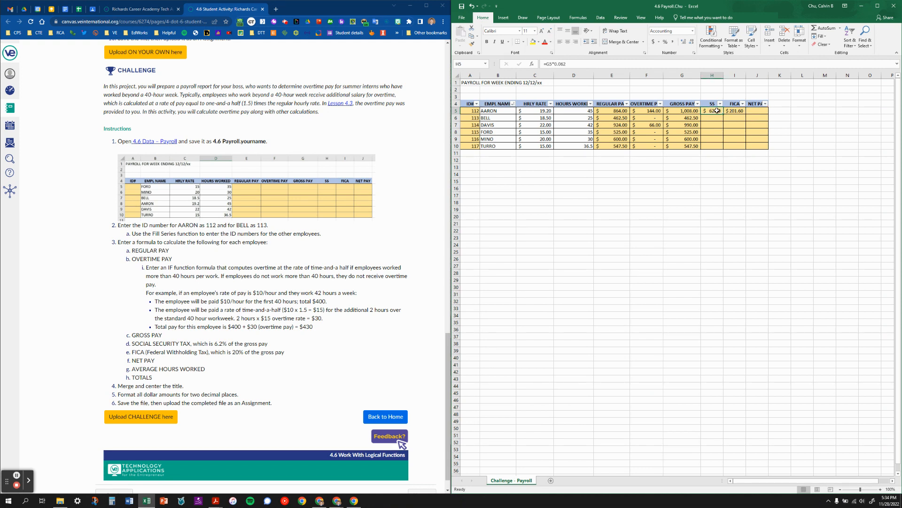
pyautogui.click(761, 111)
pyautogui.write('=')
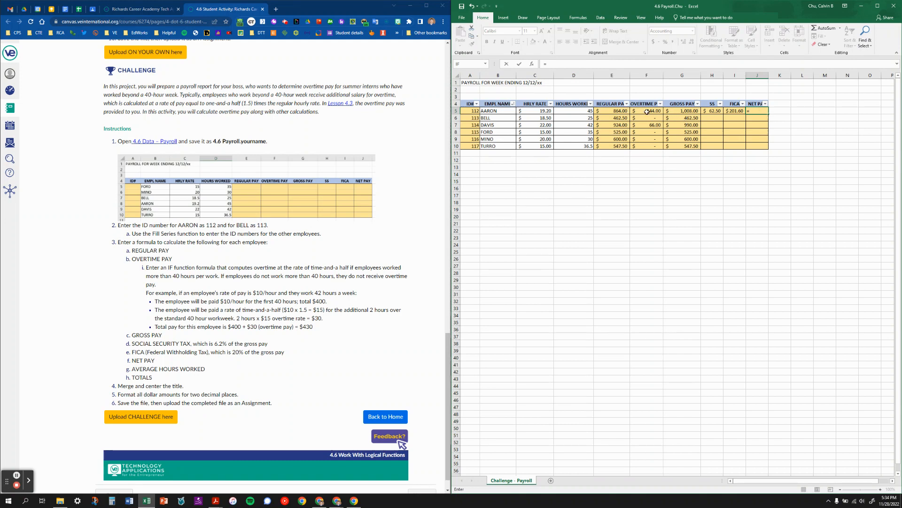
pyautogui.click(683, 110)
pyautogui.write('-')
pyautogui.click(711, 111)
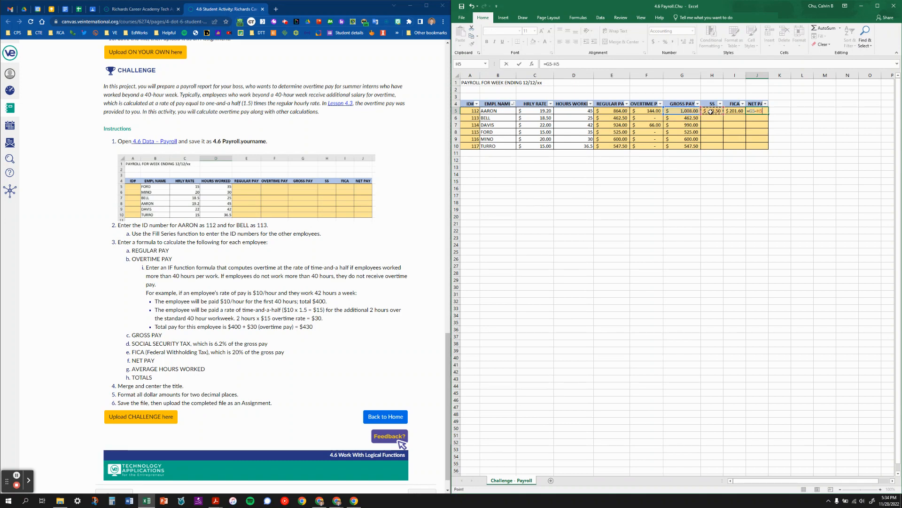
pyautogui.write('-')
pyautogui.click(736, 111)
pyautogui.press('Return')
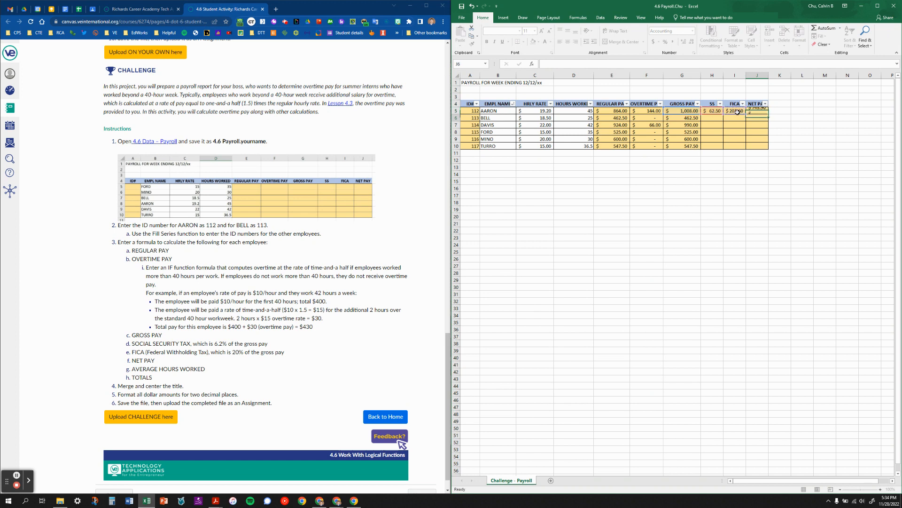
# Copy the SS, FICA and net pay formulas from H5:J5 down to row 10 and widen the FICA and NET PAY columns
pyautogui.moveTo(709, 111); pyautogui.dragTo(769, 149)
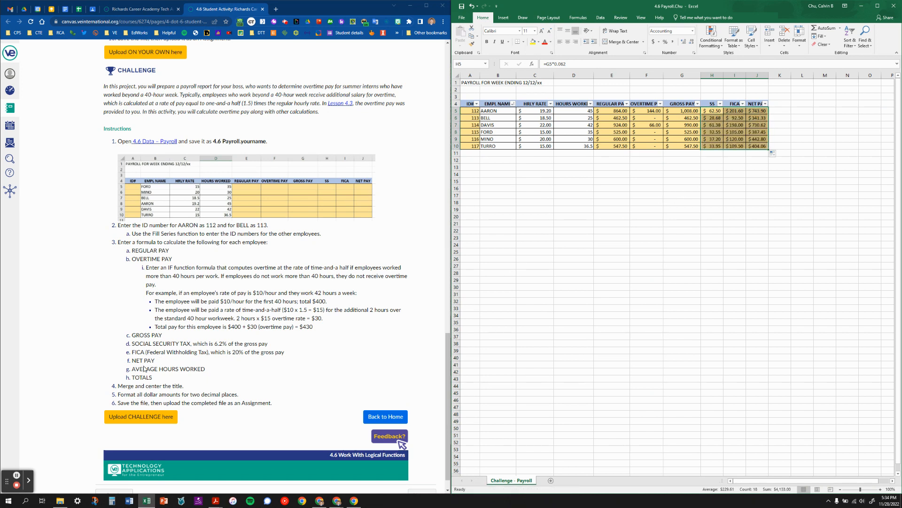
pyautogui.moveTo(682, 202); pyautogui.dragTo(682, 195)
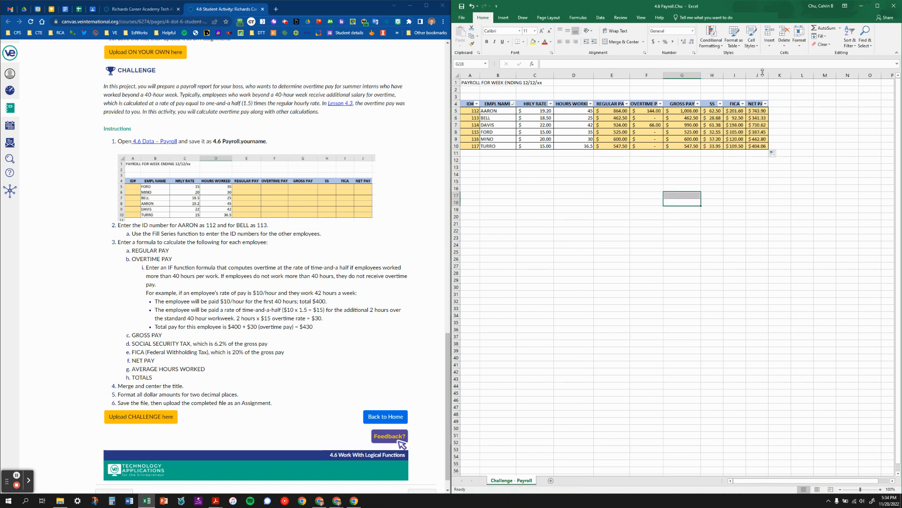
pyautogui.moveTo(768, 75); pyautogui.dragTo(751, 73)
# Format the hours worked in D5:D10 with the comma style so they use two decimal places
pyautogui.moveTo(575, 111); pyautogui.dragTo(579, 145)
pyautogui.click(673, 42)
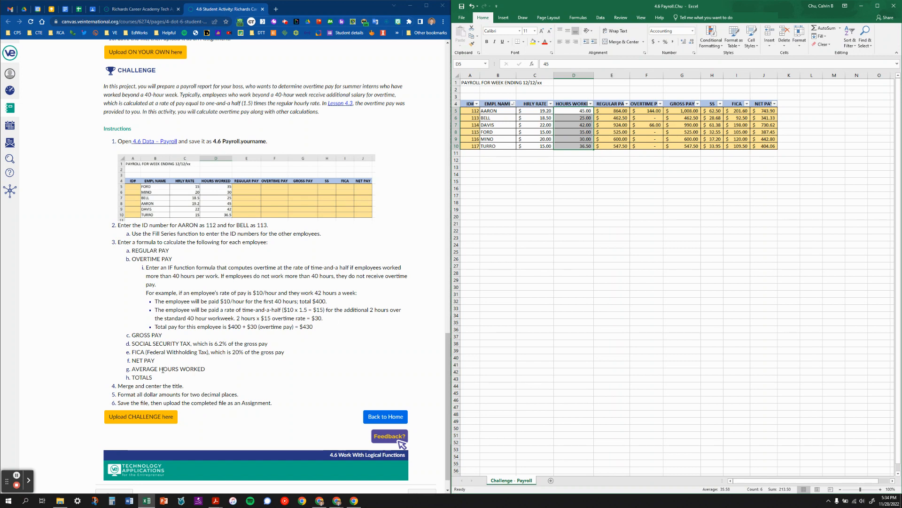
pyautogui.click(612, 181)
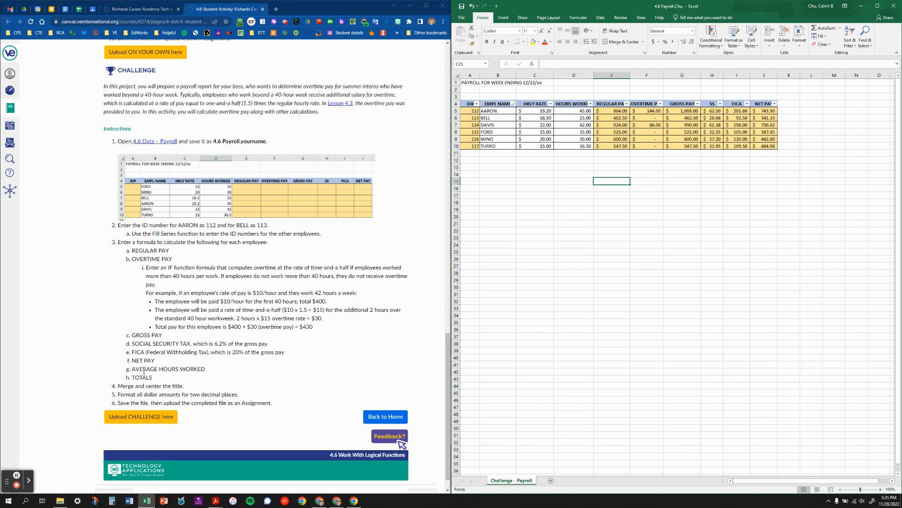
# Calculate the average hours worked in D12 with =AVERAGE(D5:D10)
pyautogui.click(789, 104)
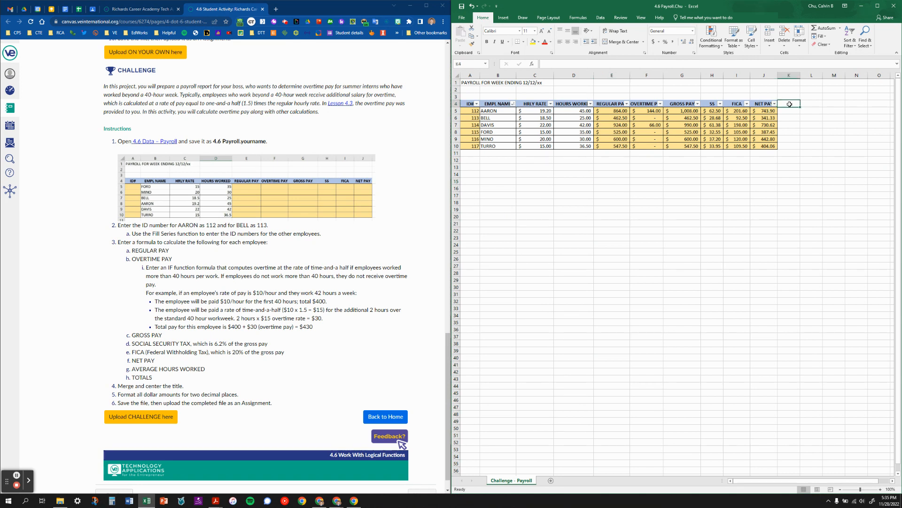
pyautogui.click(574, 165)
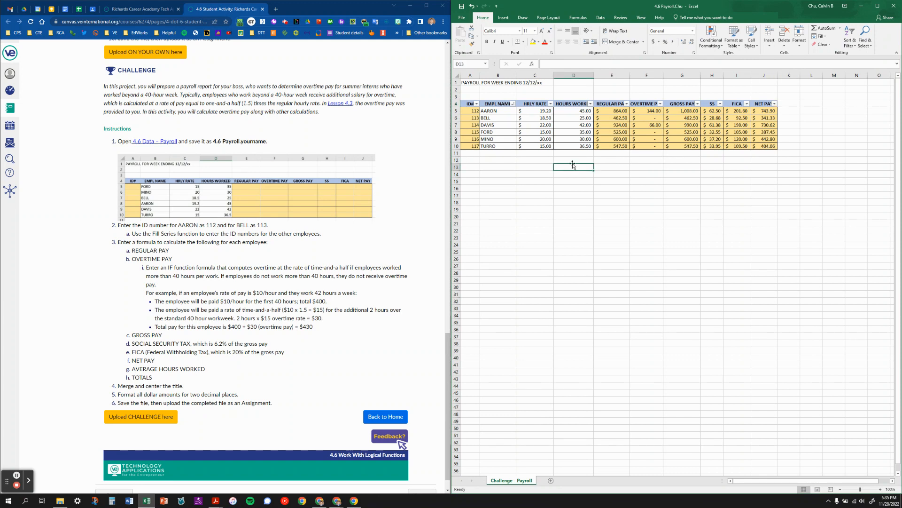
pyautogui.click(576, 159)
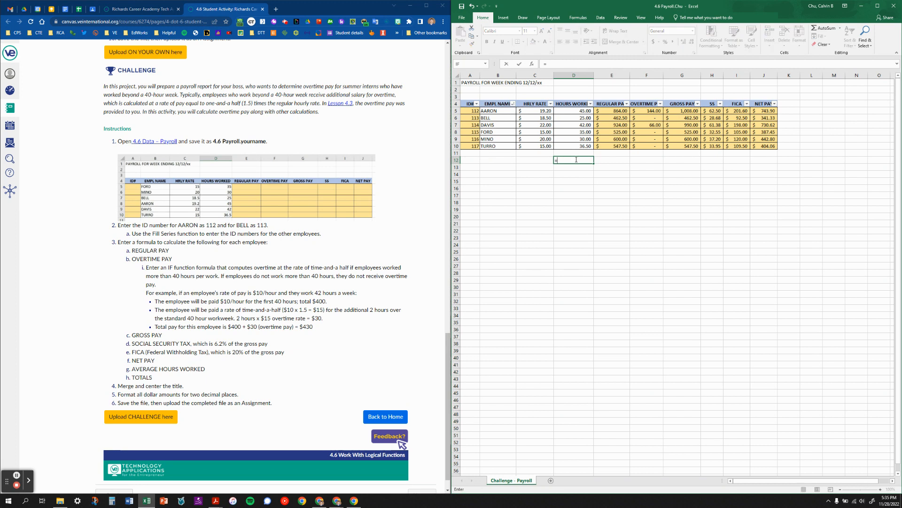
pyautogui.write('=average')
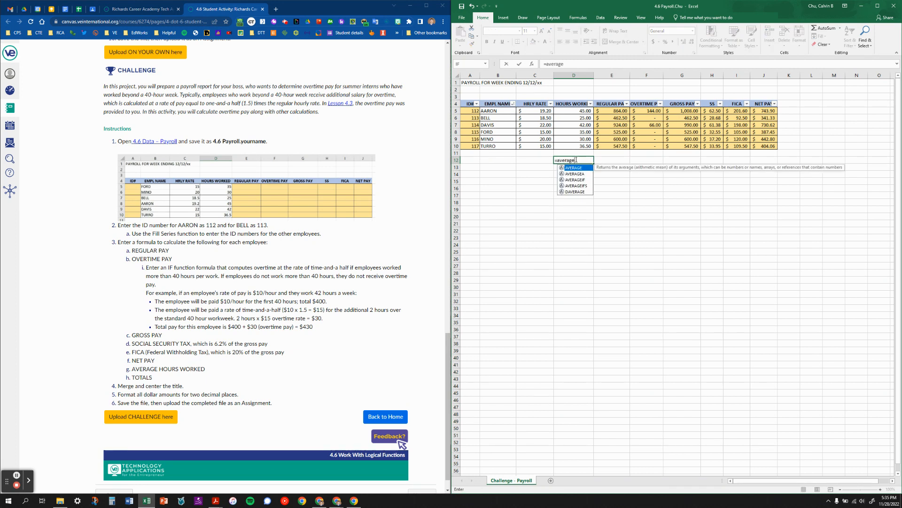
pyautogui.write('(')
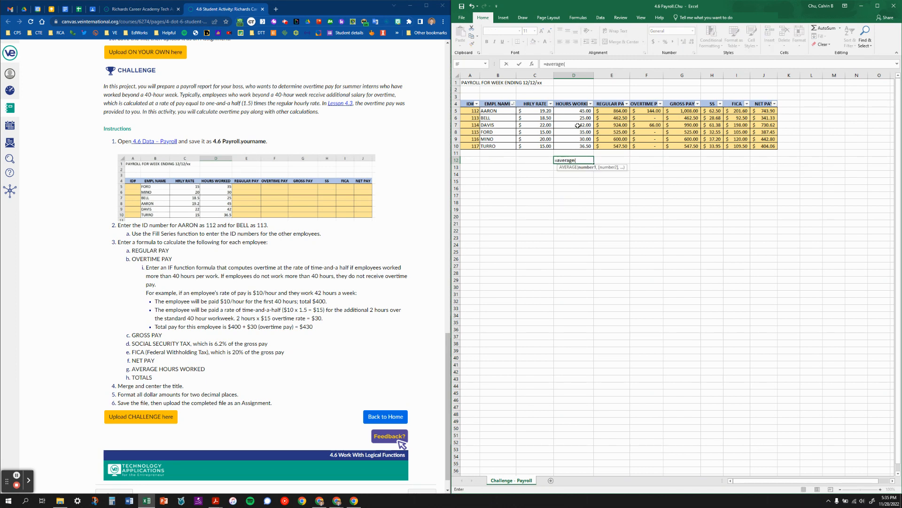
pyautogui.moveTo(579, 111); pyautogui.dragTo(576, 146)
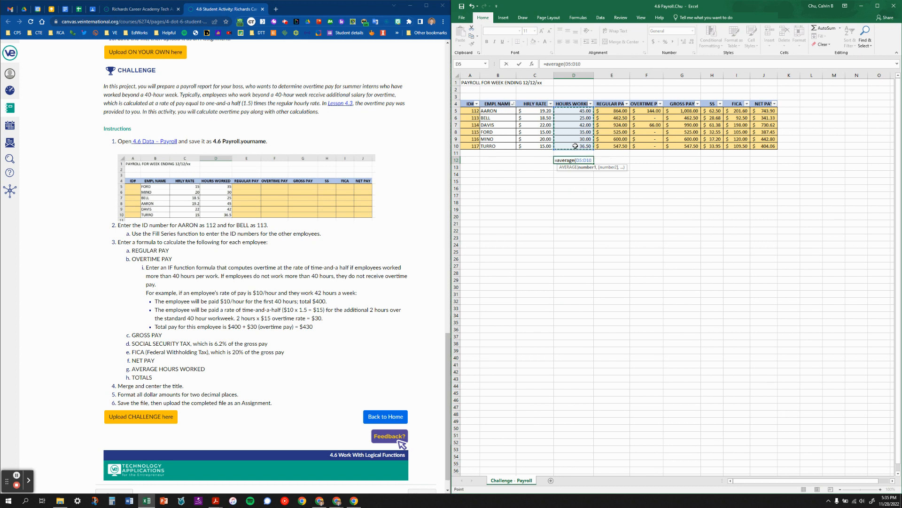
pyautogui.write(')')
pyautogui.hotkey('ctrl', 'Return')
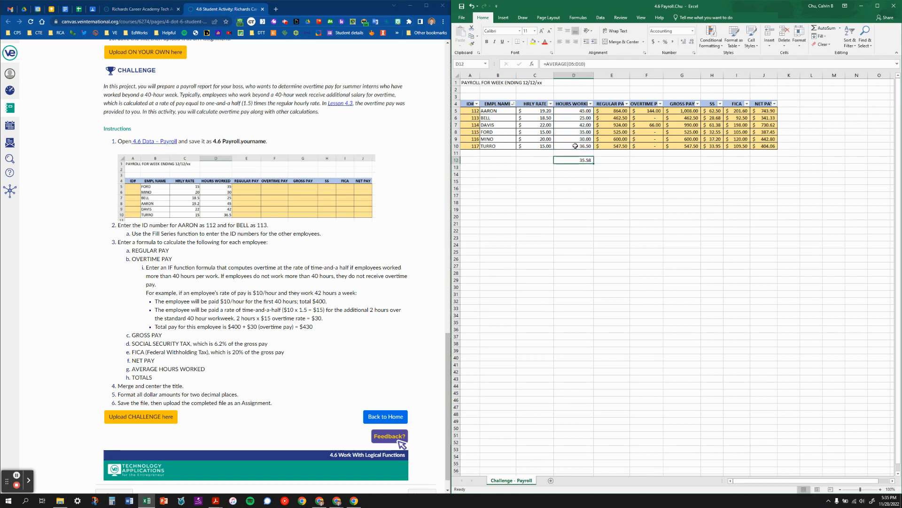
pyautogui.press('Left')
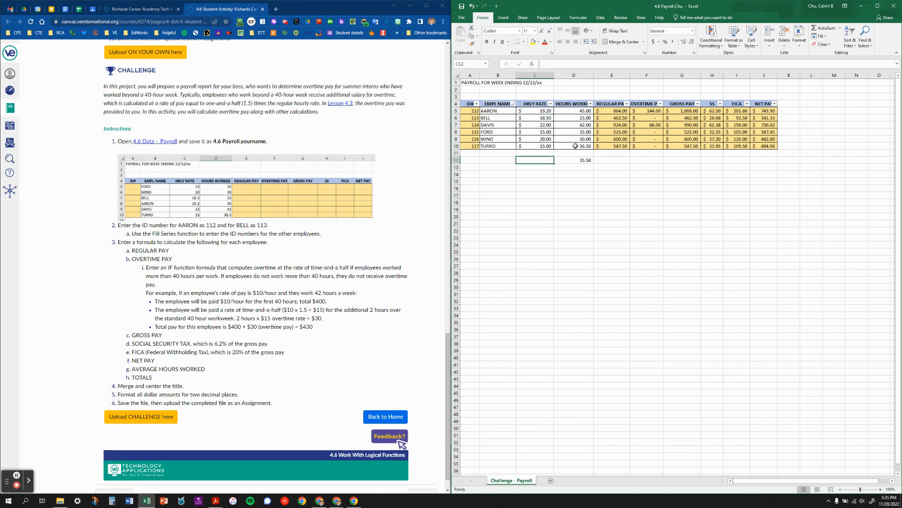
pyautogui.click(612, 160)
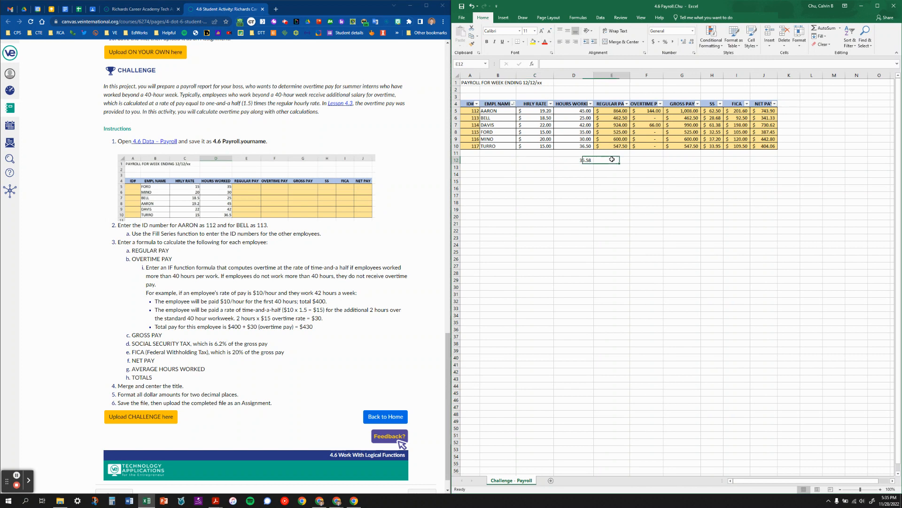
pyautogui.hotkey('alt', 'Tab')
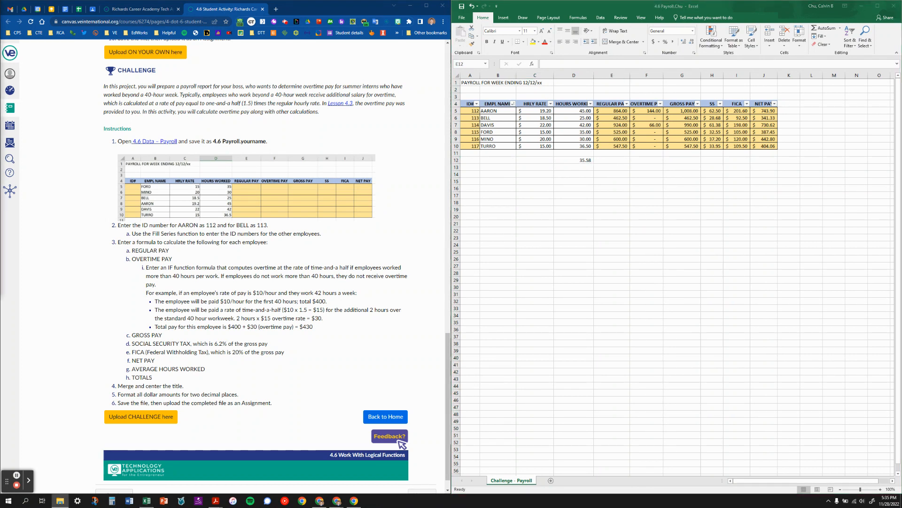
pyautogui.hotkey('alt', 'Tab')
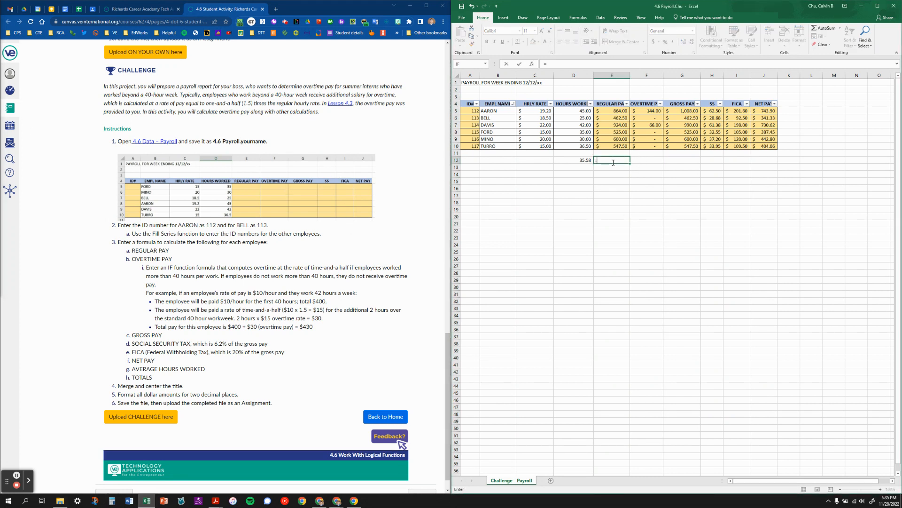
# Label the average in C12 as AVERAGE HOURS WORKED and right-align the label
pyautogui.press('Left')
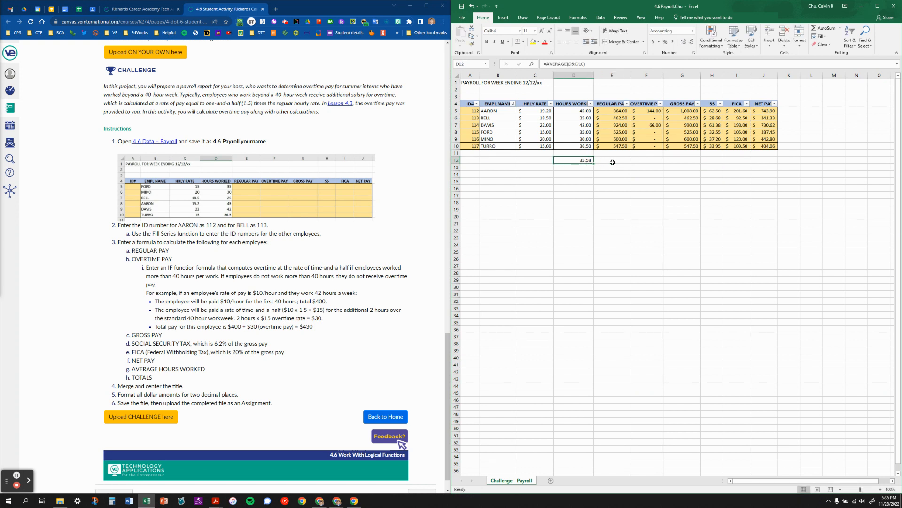
pyautogui.press('Left')
pyautogui.press('capslock')
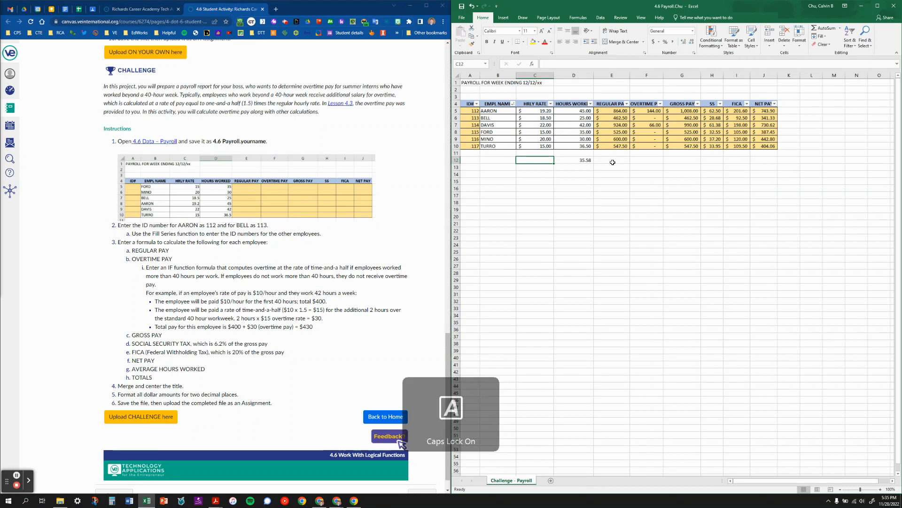
pyautogui.write('AVERAGE')
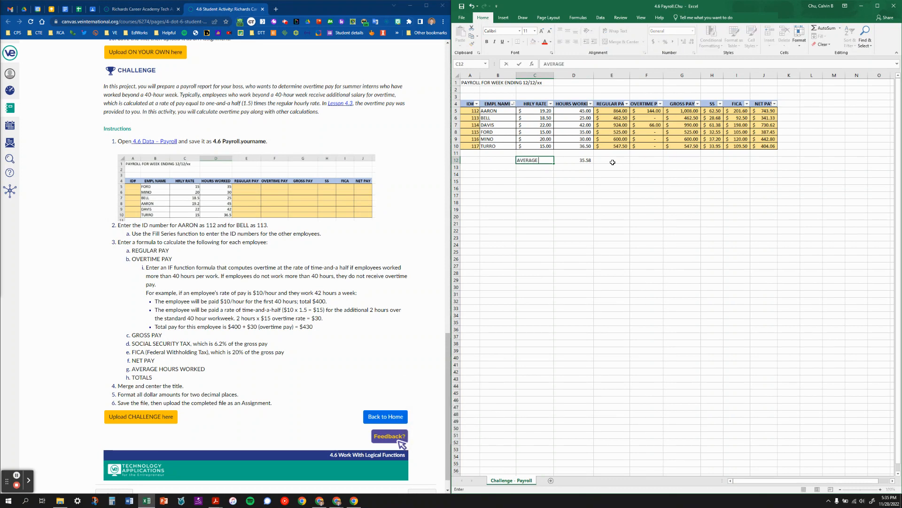
pyautogui.write(' HOURS WORKED')
pyautogui.press('Return')
pyautogui.press('Up')
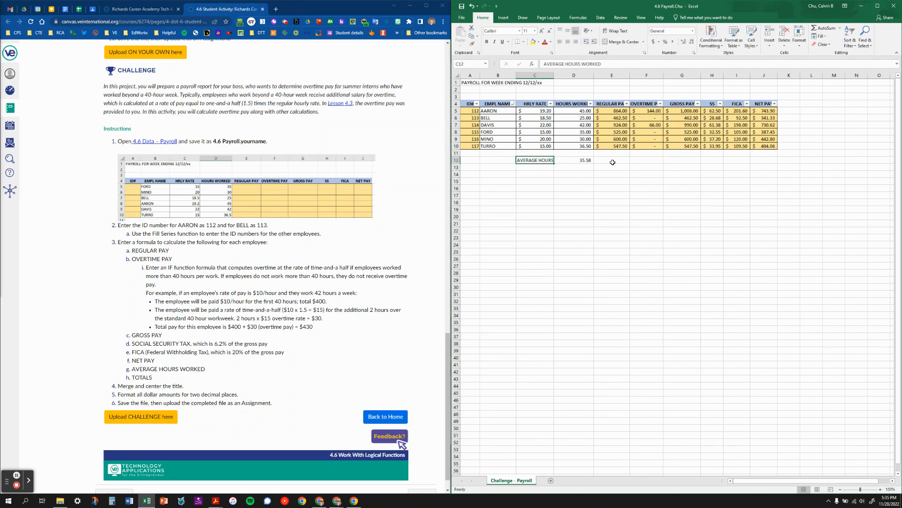
pyautogui.click(575, 41)
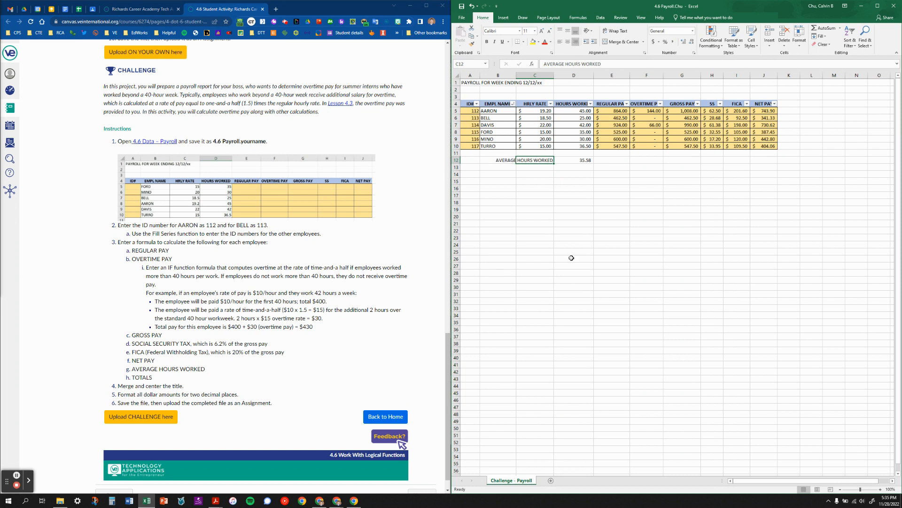
# Enter the label TOTALS in C13 and right-align it
pyautogui.click(535, 168)
pyautogui.write('TOTALS')
pyautogui.press('Return')
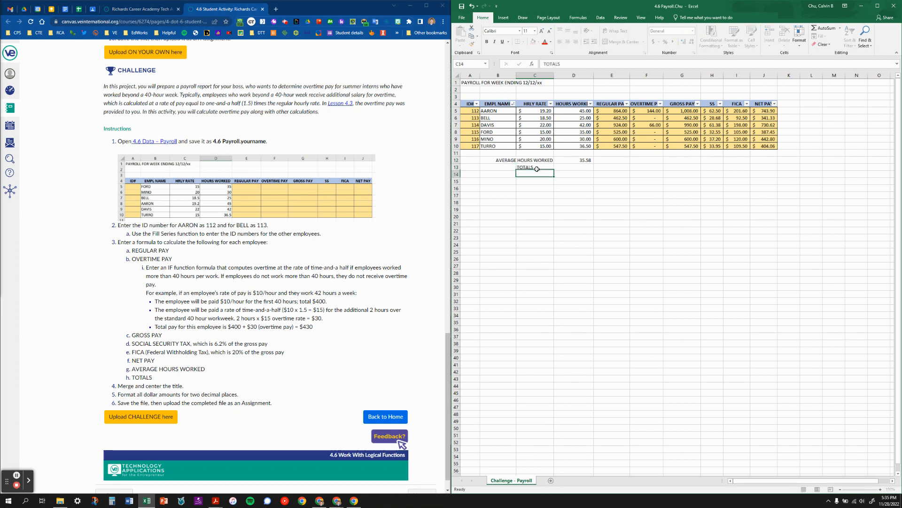
pyautogui.click(536, 169)
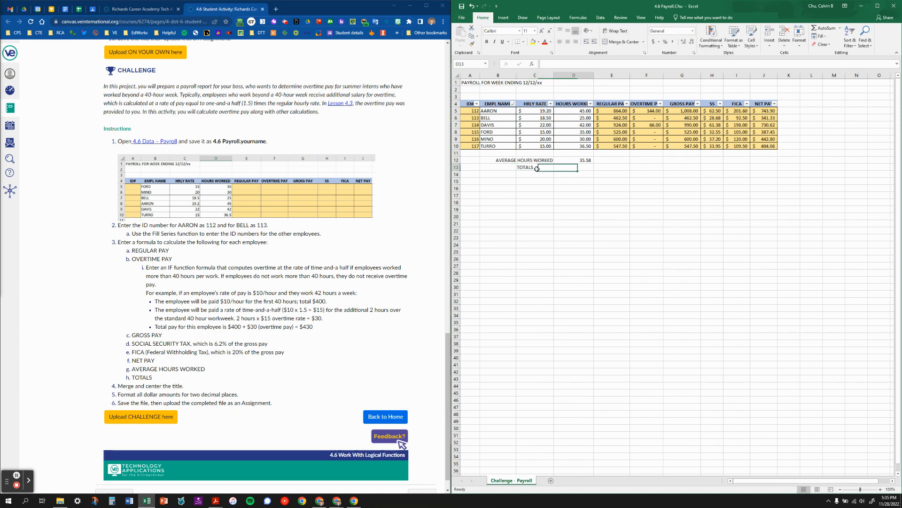
pyautogui.click(575, 41)
# Total the hours worked in D13 with =SUM(D5:D10)
pyautogui.click(586, 166)
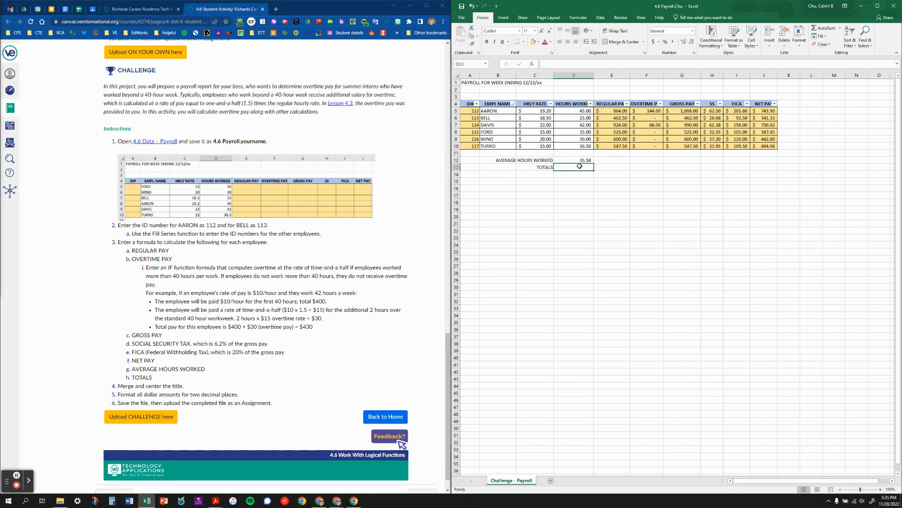
pyautogui.write('=SUM(')
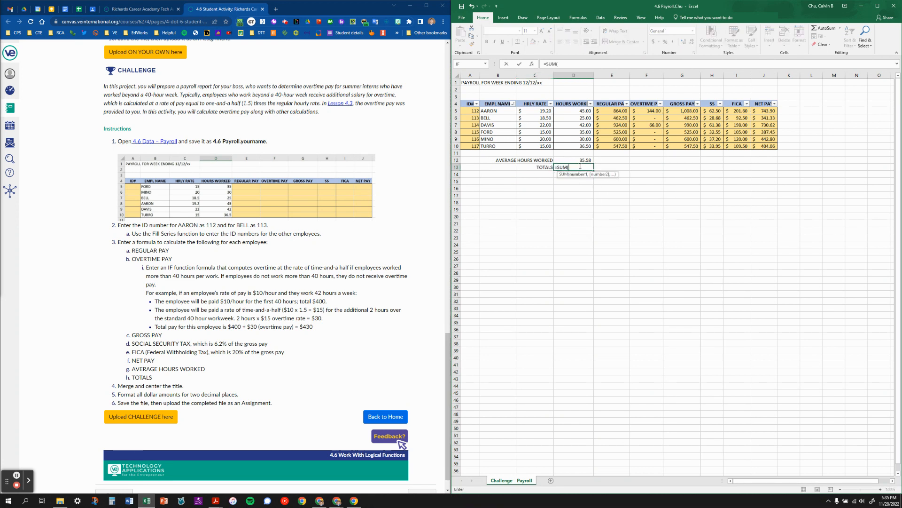
pyautogui.press('Up')
pyautogui.press('Up')
pyautogui.press('Up')
pyautogui.hotkey('ctrl', 'shift', 'Up')
pyautogui.hotkey('shift', 'Up')
pyautogui.hotkey('shift', 'Up')
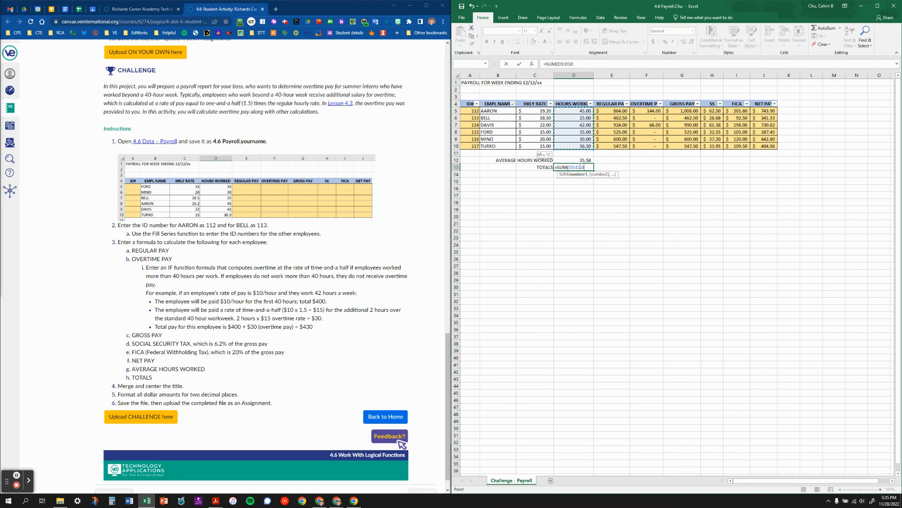
pyautogui.press('Return')
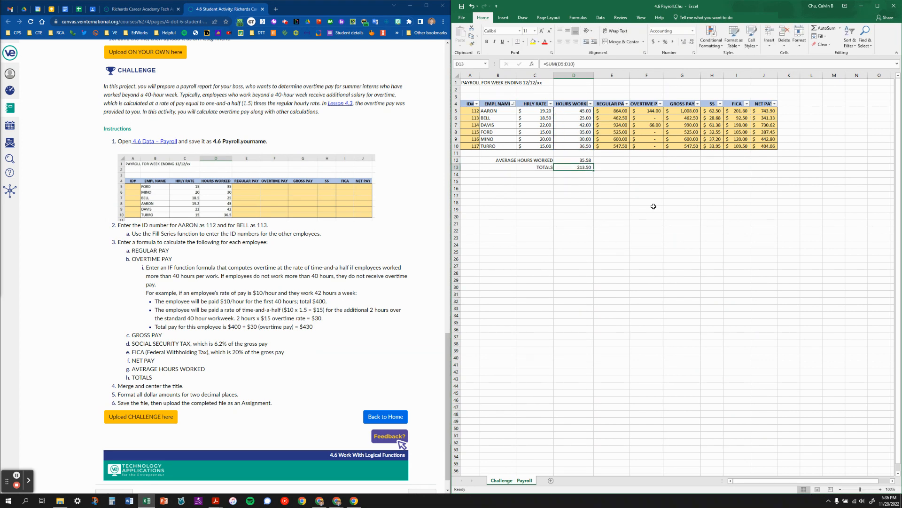
# Copy the total formula from D13 across to J13 for the pay and tax columns
pyautogui.hotkey('ctrl', 'c')
pyautogui.hotkey('shift', 'Right')
pyautogui.hotkey('shift', 'Right')
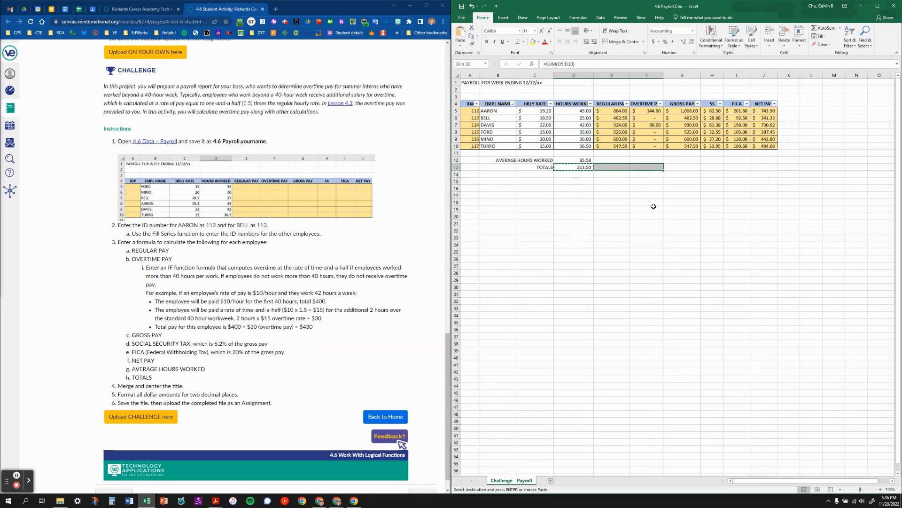
pyautogui.hotkey('shift', 'Right')
pyautogui.hotkey('shift', 'Right')
pyautogui.hotkey('shift', 'Right')
pyautogui.hotkey('shift', 'Right')
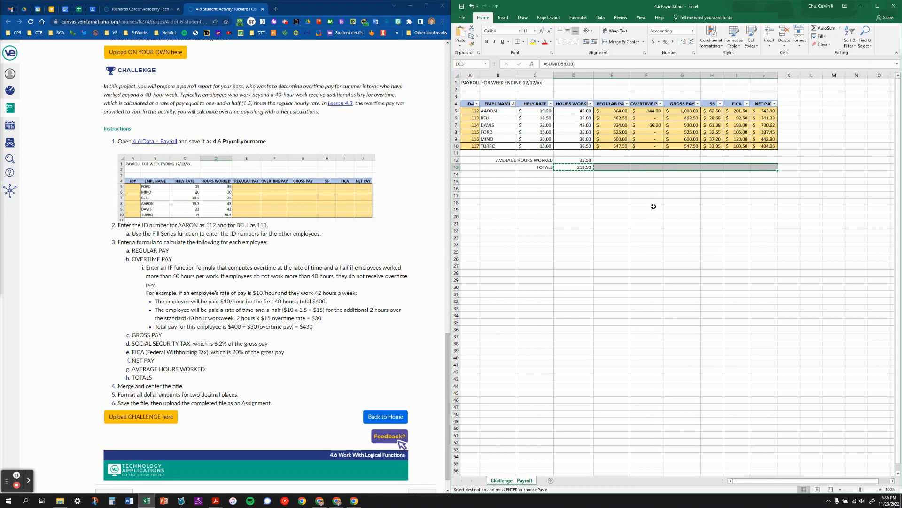
pyautogui.hotkey('ctrl', 'v')
pyautogui.press('Escape')
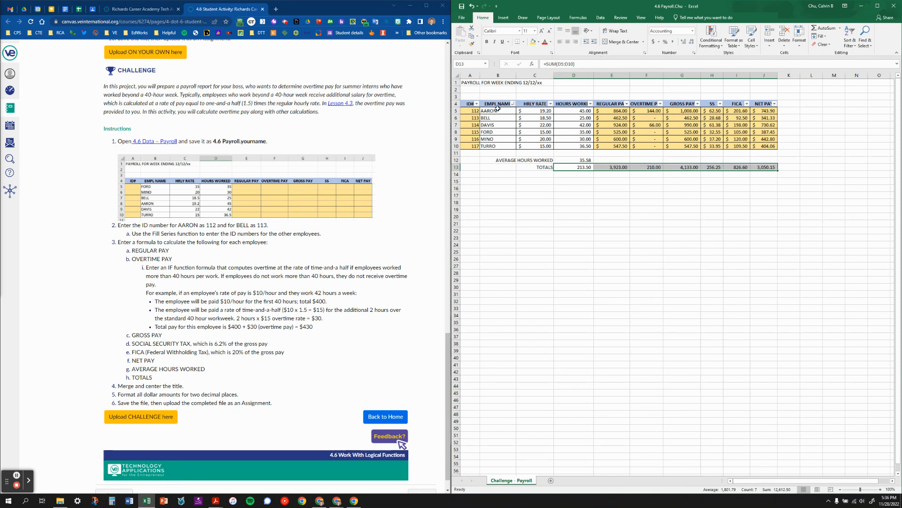
pyautogui.moveTo(481, 82); pyautogui.dragTo(773, 82)
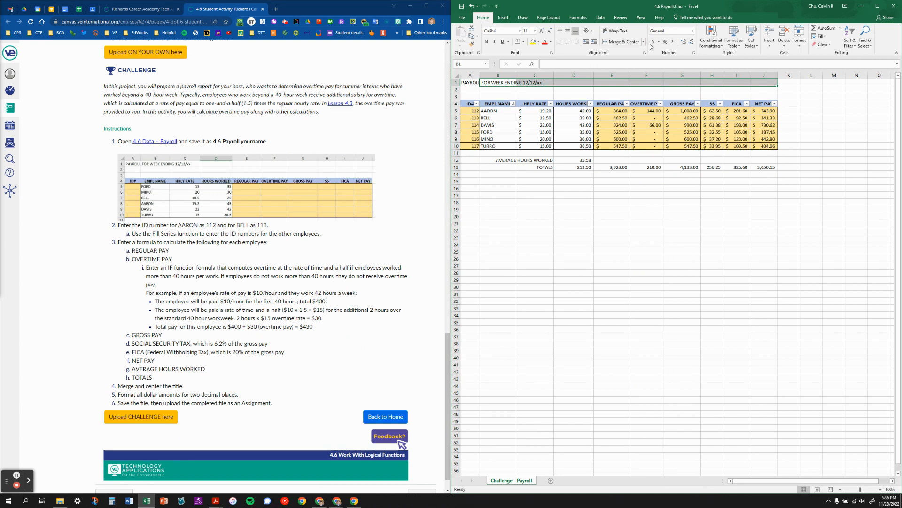
pyautogui.click(632, 42)
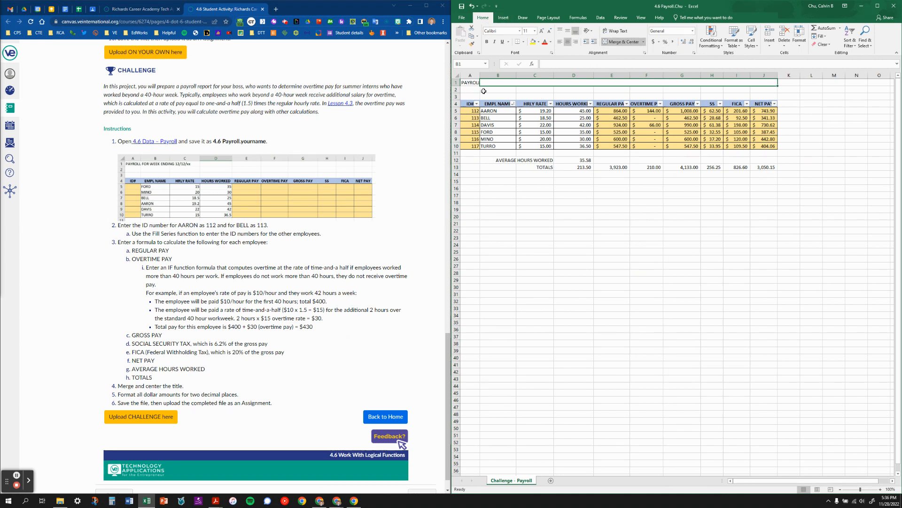
pyautogui.hotkey('ctrl', 'z')
# Merge and center the payroll title across A1:J1 and apply the Heading 1 cell style to it
pyautogui.moveTo(473, 83); pyautogui.dragTo(767, 80)
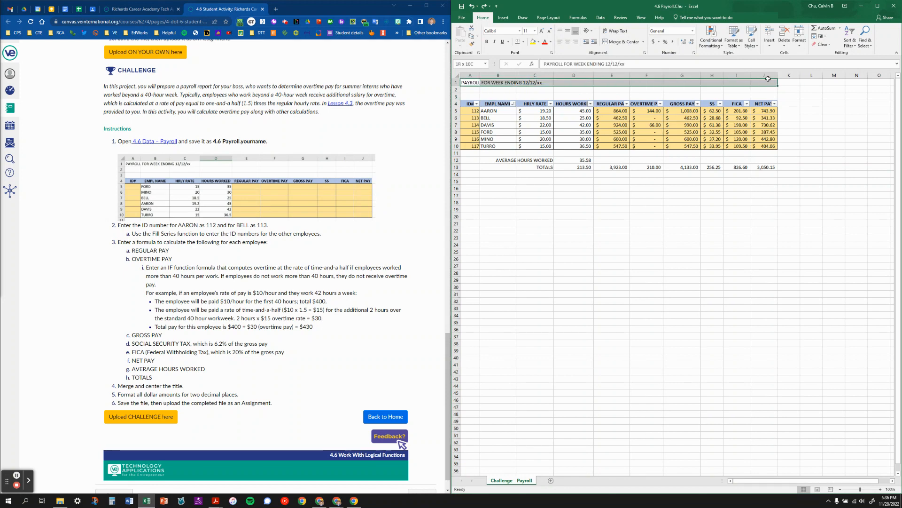
pyautogui.click(623, 42)
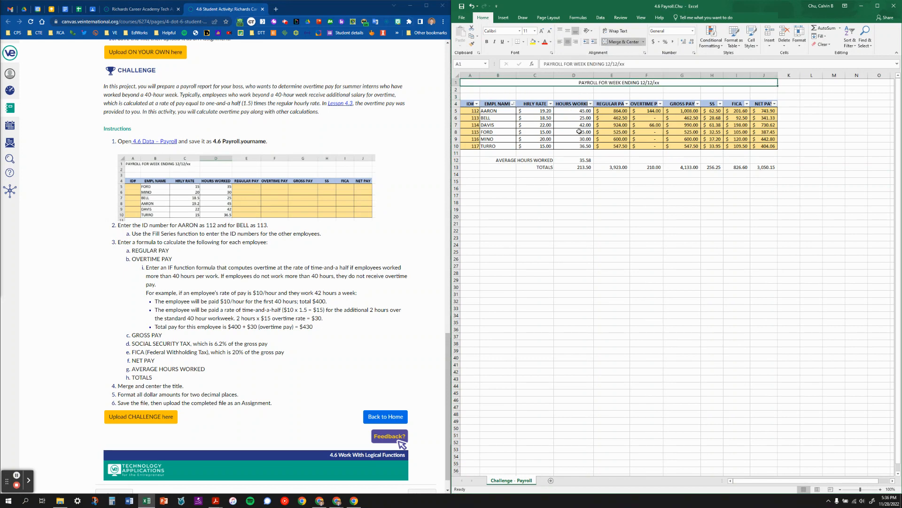
pyautogui.click(751, 37)
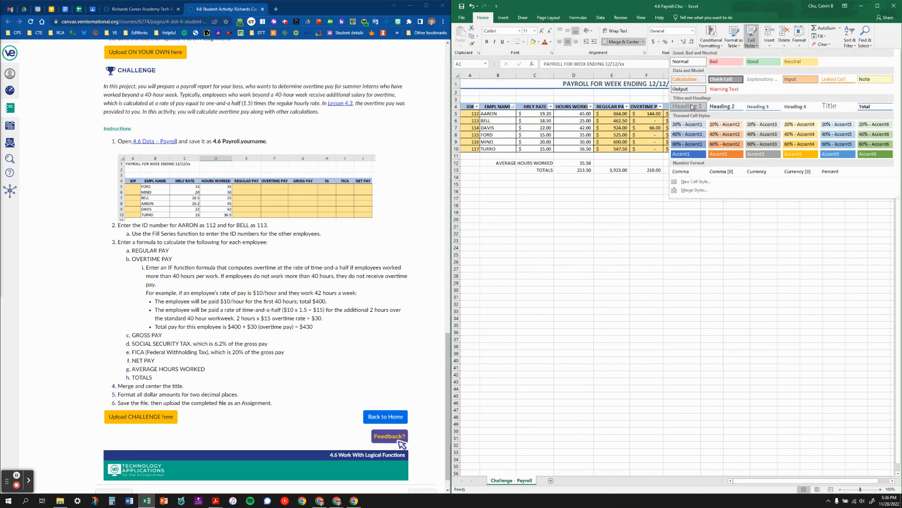
pyautogui.click(692, 106)
pyautogui.click(645, 247)
pyautogui.click(597, 84)
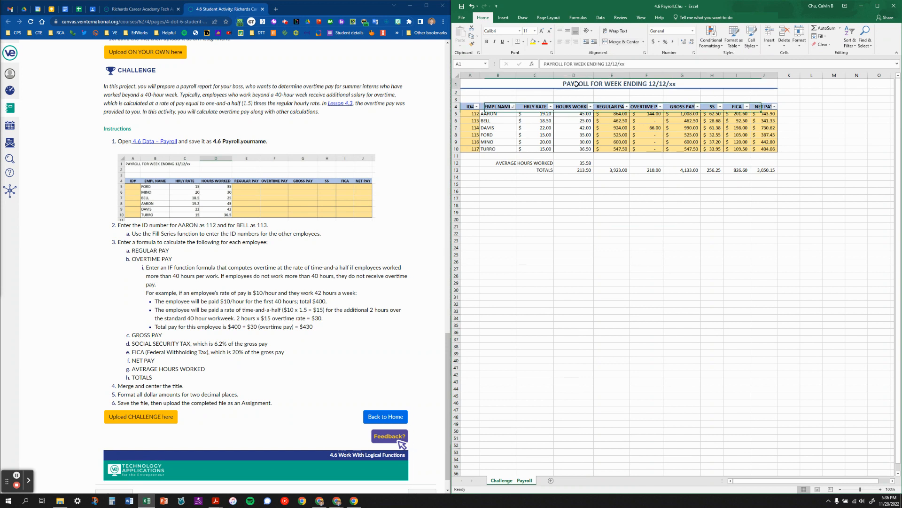
# Replace the year placeholder in the payroll title so it reads PAYROLL FOR WEEK ENDING 12/12/22
pyautogui.click(632, 65)
pyautogui.press('BackSpace')
pyautogui.press('BackSpace')
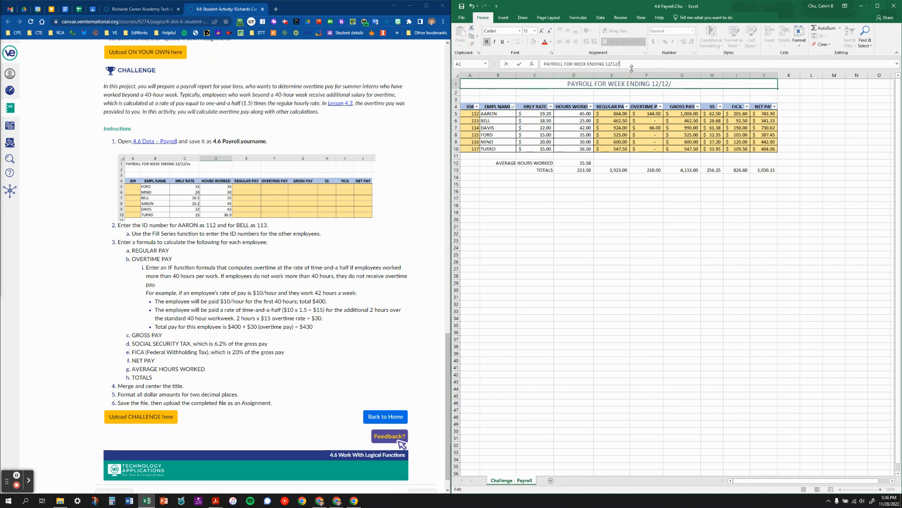
pyautogui.write('22')
pyautogui.press('Return')
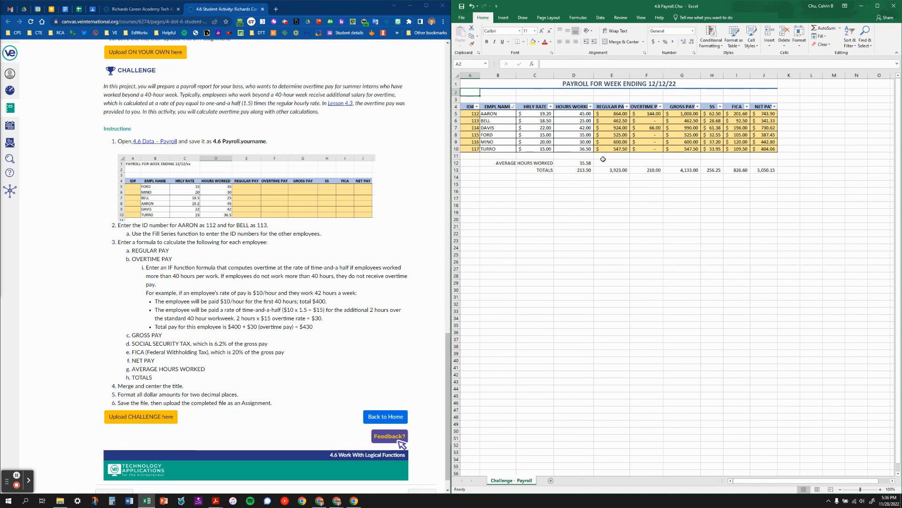
pyautogui.click(647, 205)
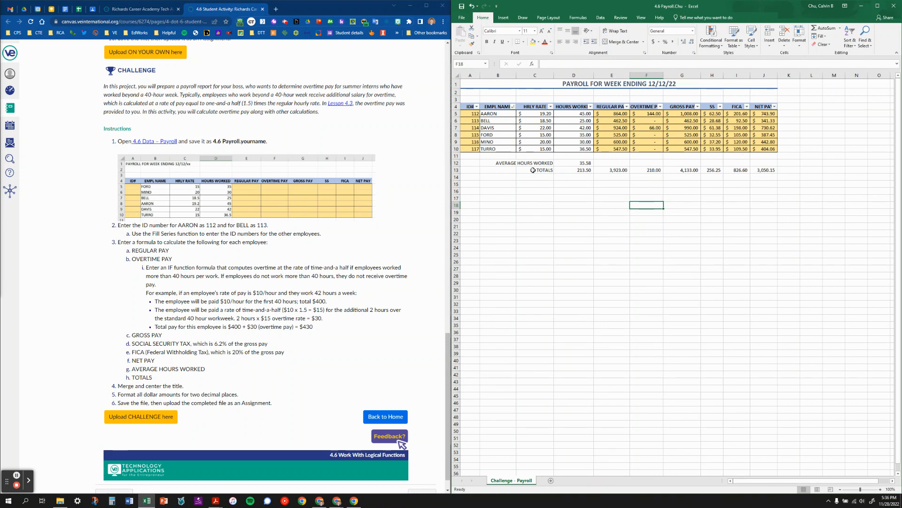
# Bold the AVERAGE HOURS WORKED and TOTALS labels in C12:C13 and apply the dollar Accounting format to the totals in E13:J13
pyautogui.moveTo(535, 163); pyautogui.dragTo(538, 172)
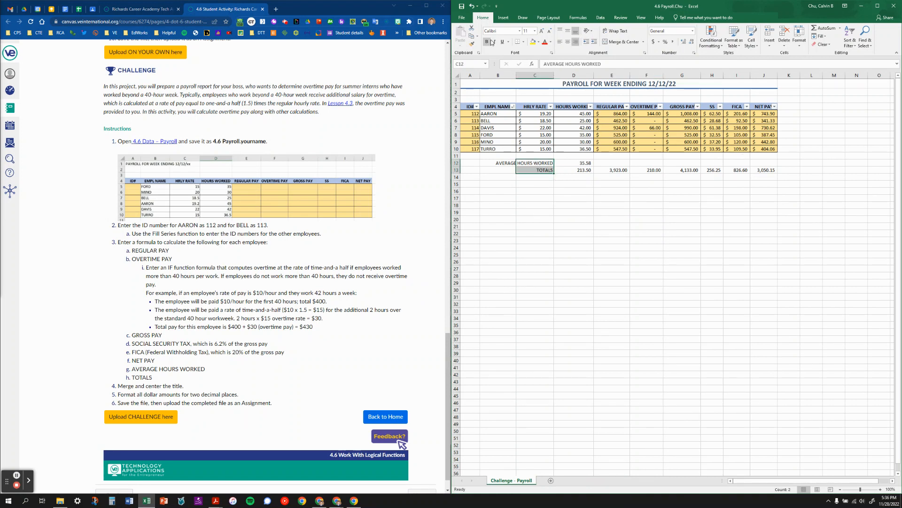
pyautogui.hotkey('ctrl', 'b')
pyautogui.moveTo(611, 170); pyautogui.dragTo(772, 170)
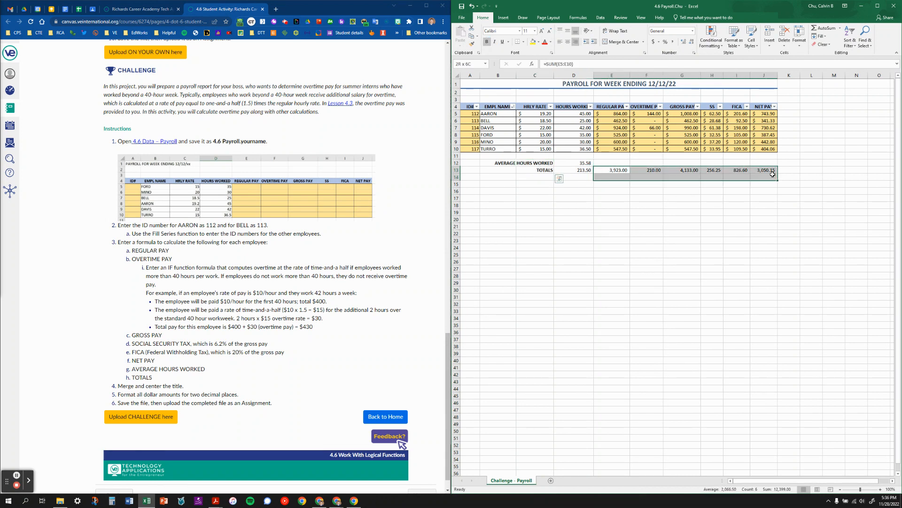
pyautogui.click(653, 42)
pyautogui.click(682, 198)
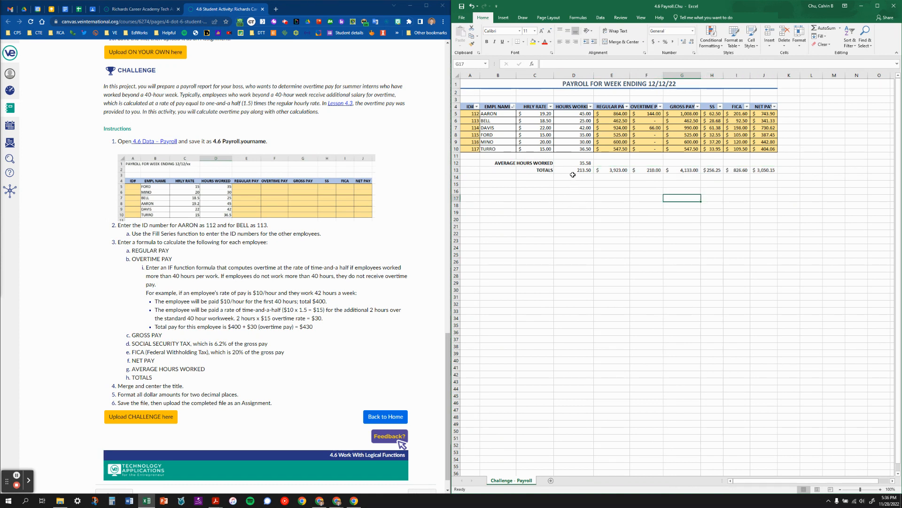